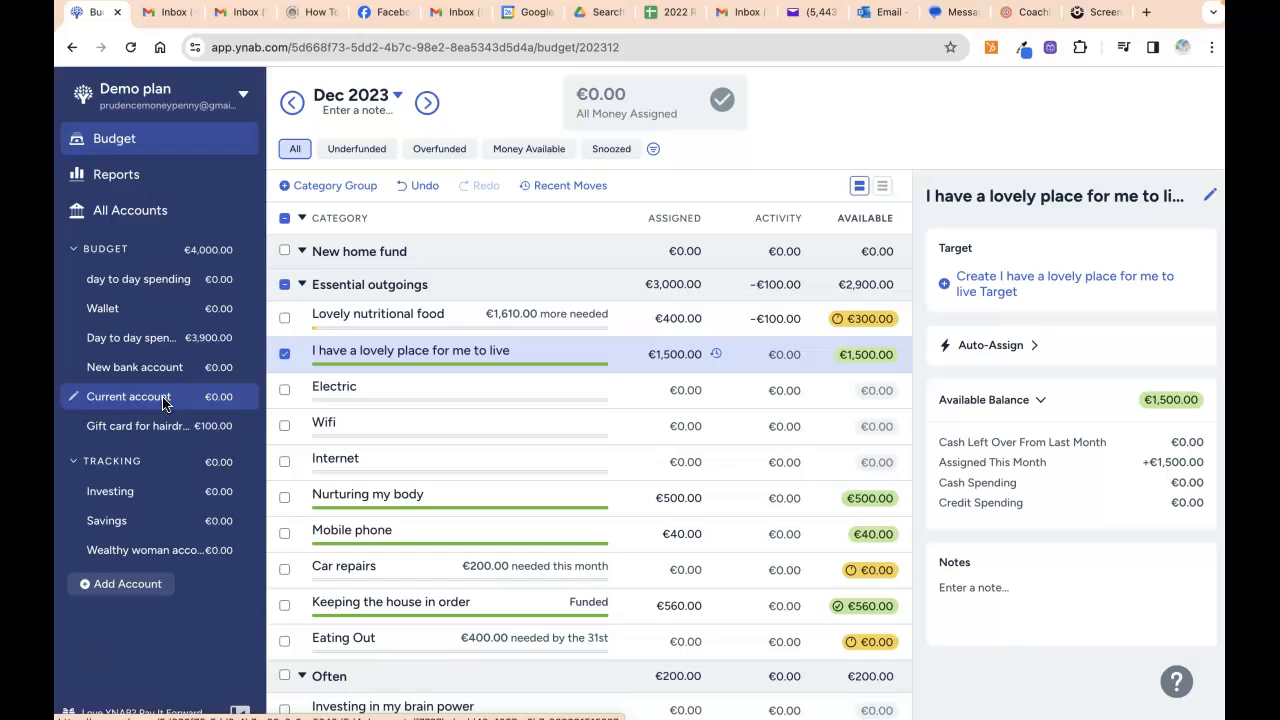
View the reports section, then return to the budget plan and scroll through it.
click(165, 179)
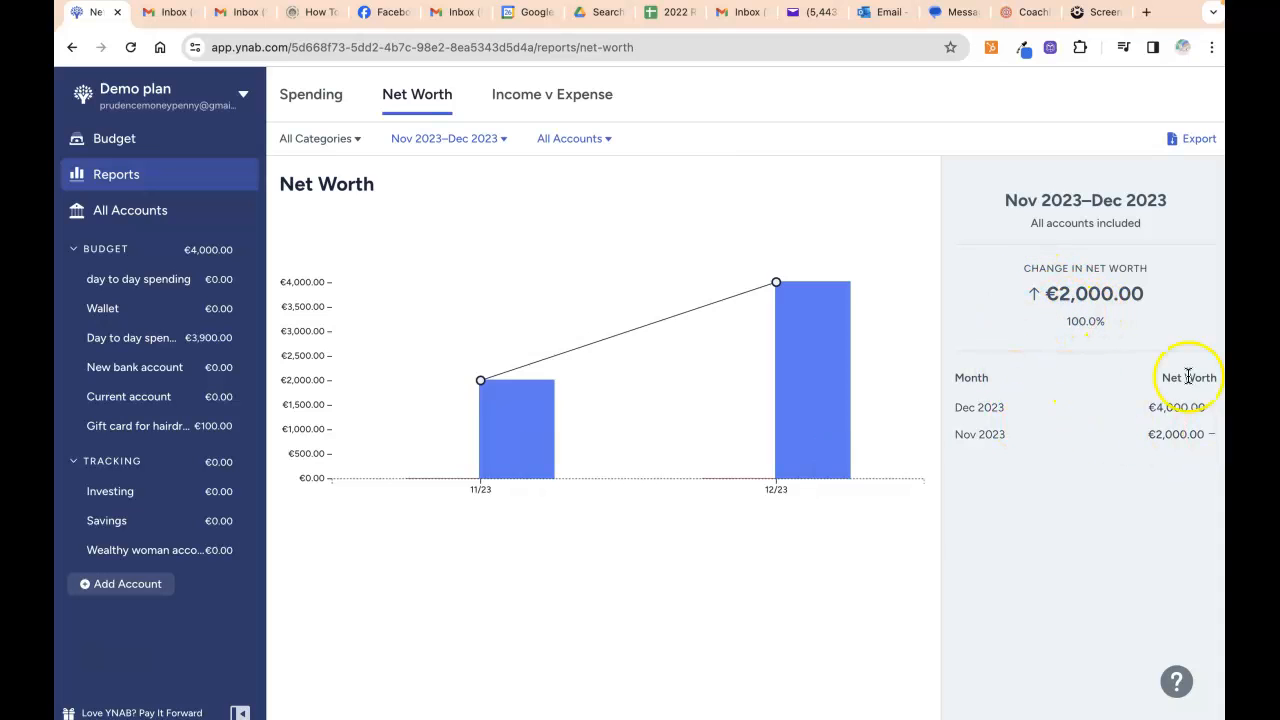
mouse_move(1126, 417)
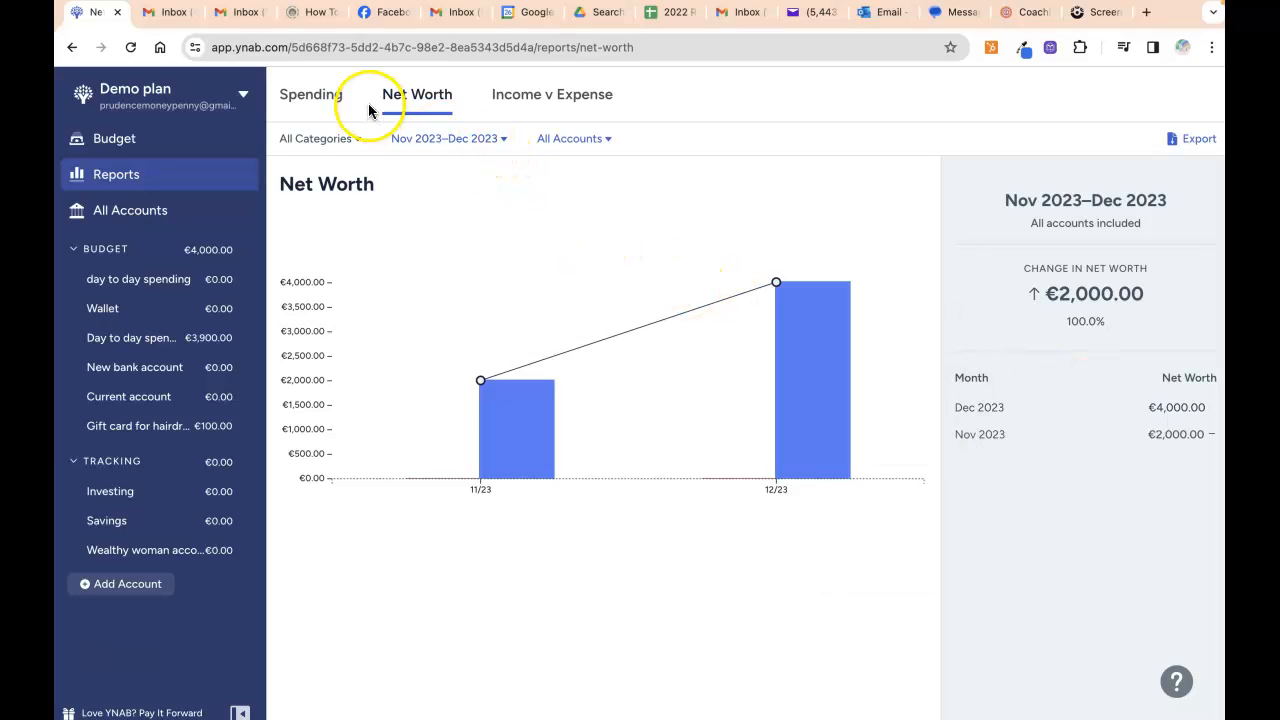
click(156, 152)
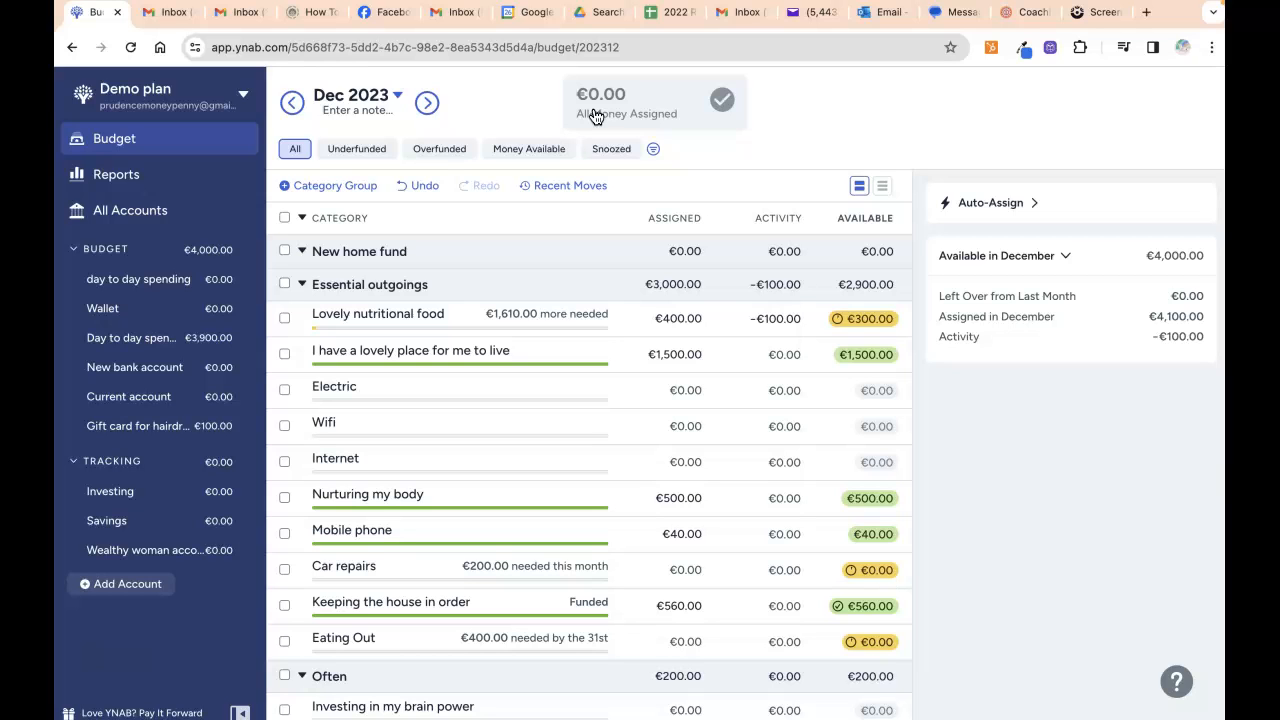
scroll(558, 422, down, 5)
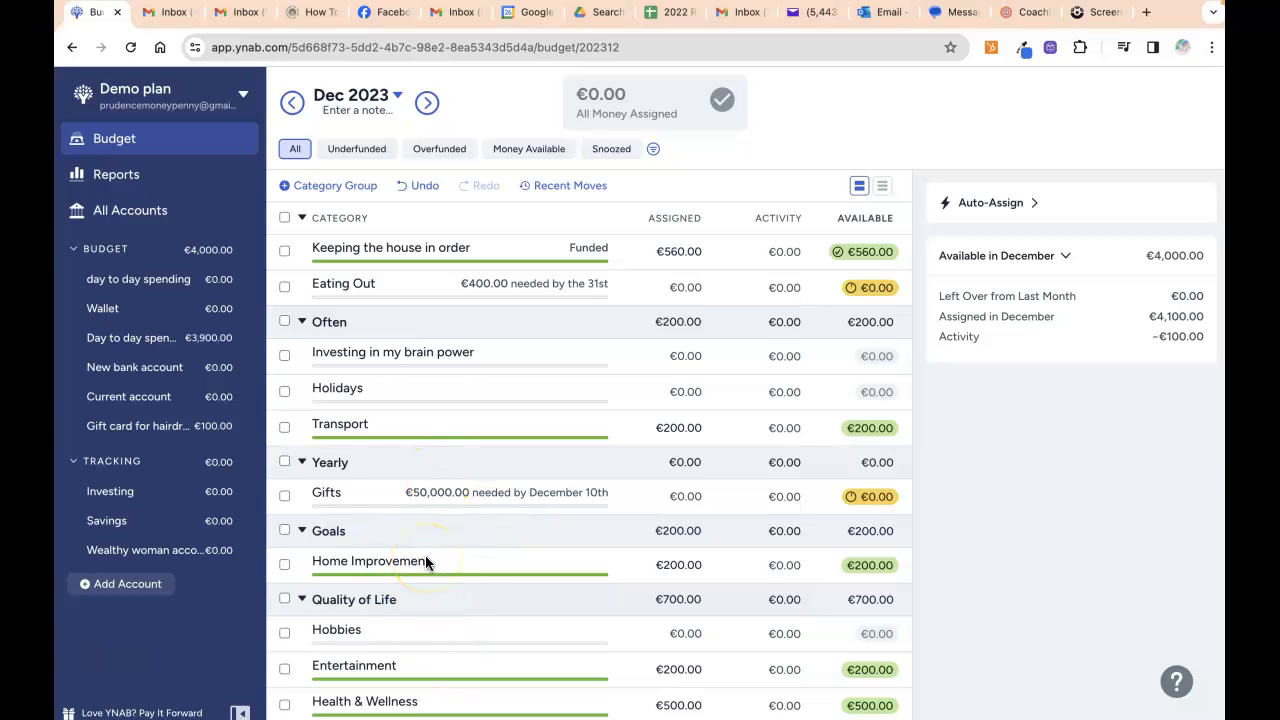
scroll(425, 561, up, 3)
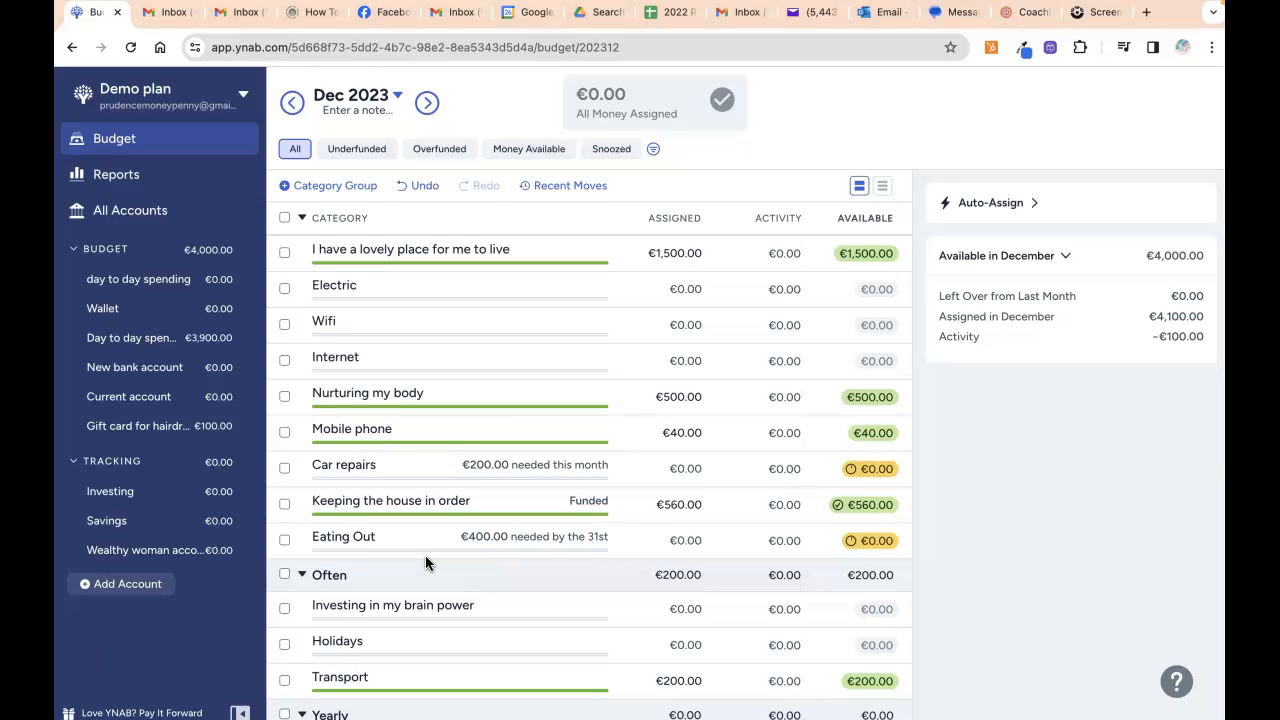
Open the Add Account dialog, dismiss it, and bring it up again.
click(126, 590)
click(126, 588)
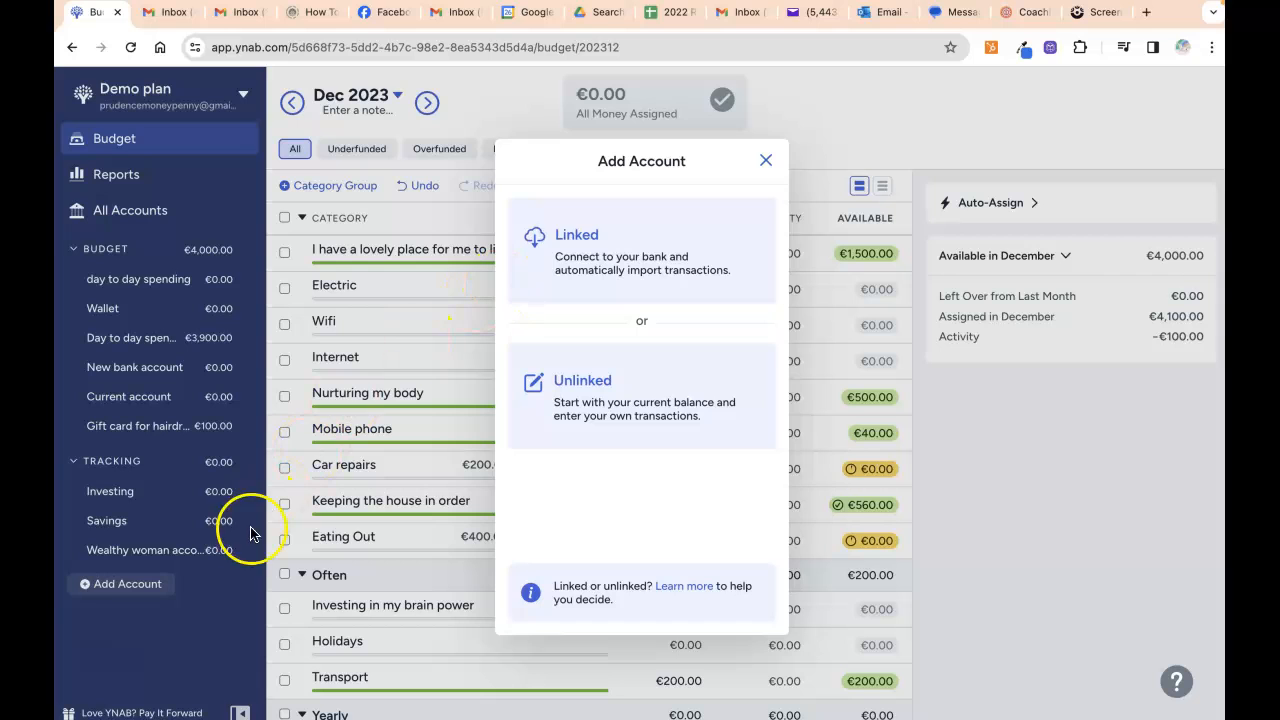
click(766, 160)
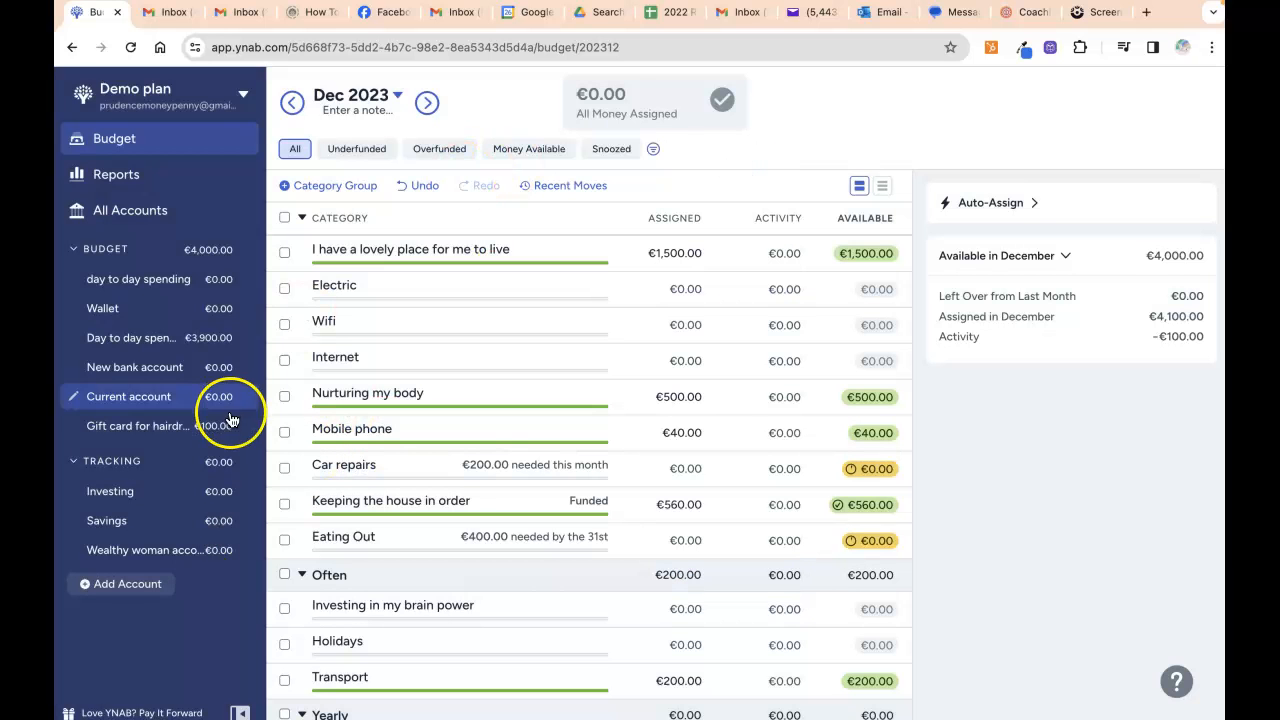
click(140, 590)
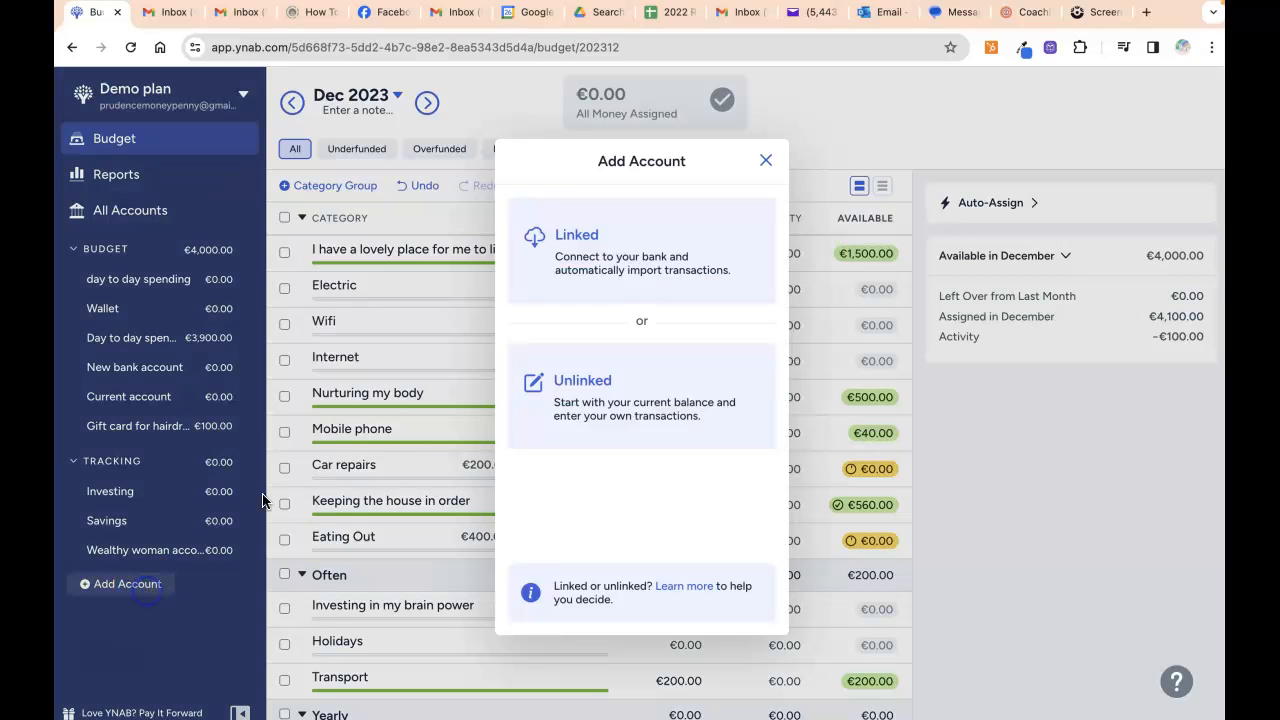
Choose an unlinked account nicknamed 'Voucher for my local hairdresser'.
click(620, 405)
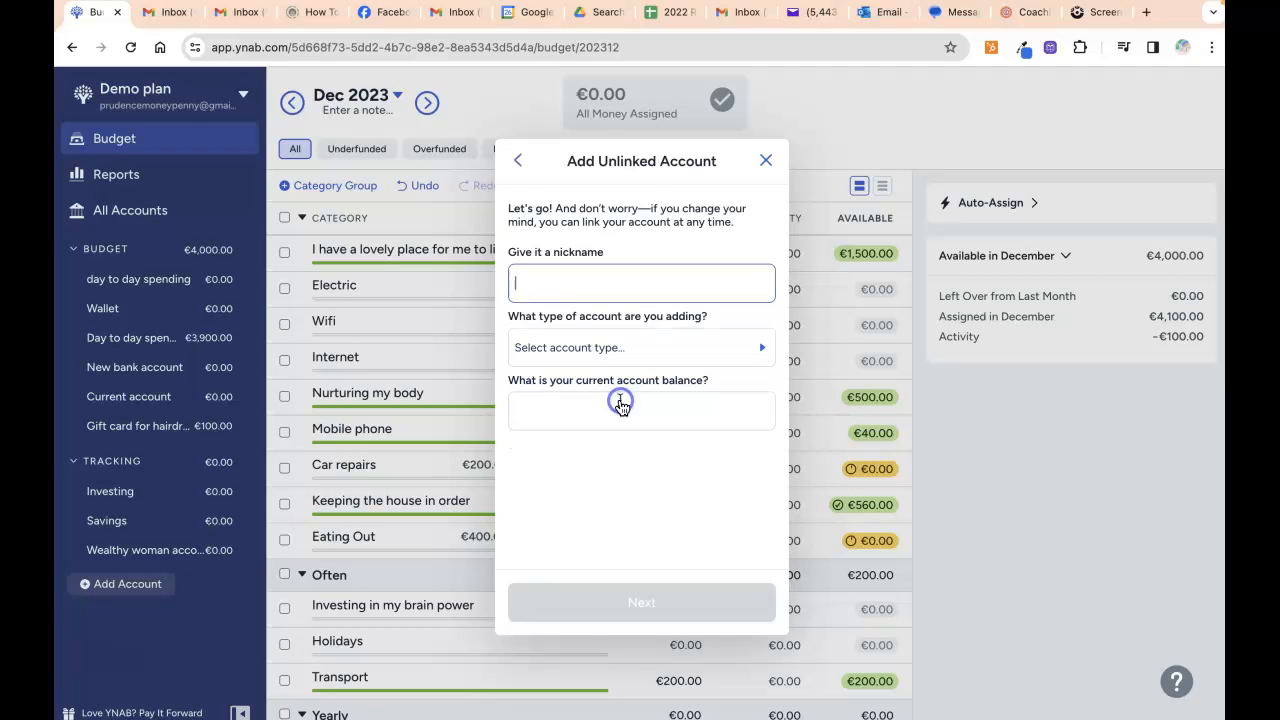
click(600, 288)
text(voucher)
key(BackSpace)
key(BackSpace)
key(BackSpace)
key(BackSpace)
key(BackSpace)
key(BackSpace)
key(BackSpace)
text(Voucher for my local haird)
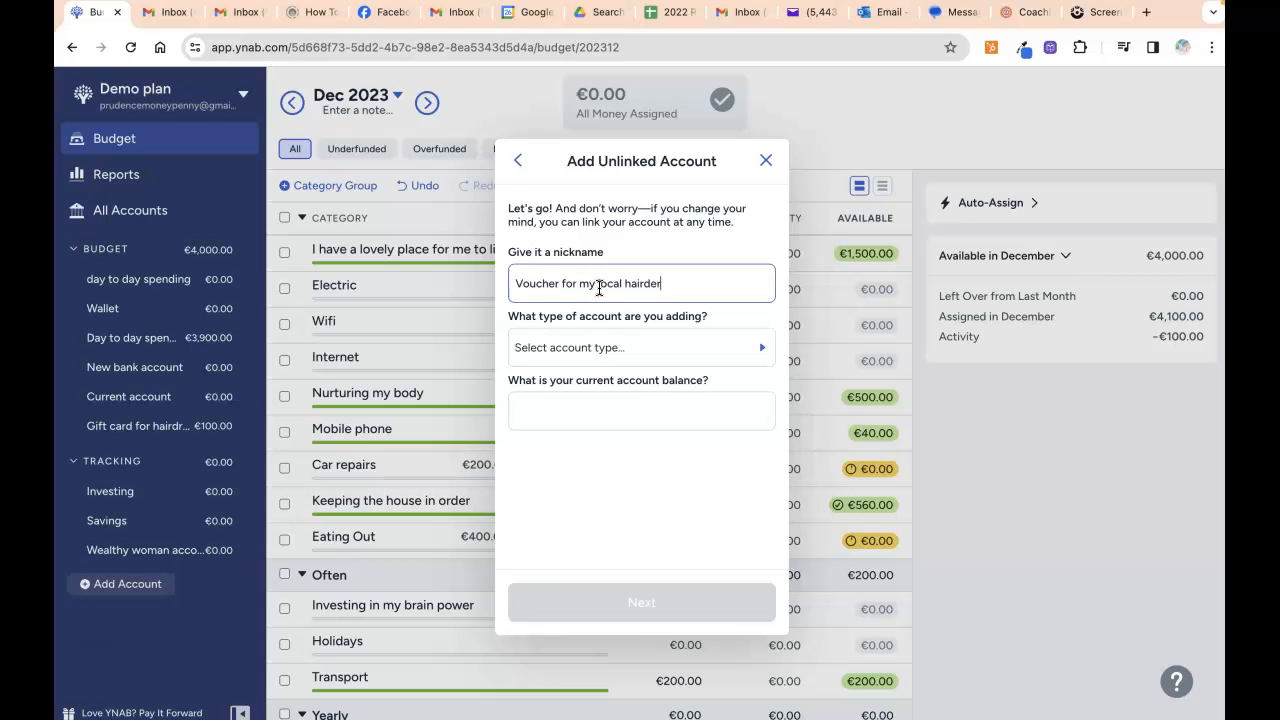
text(resser)
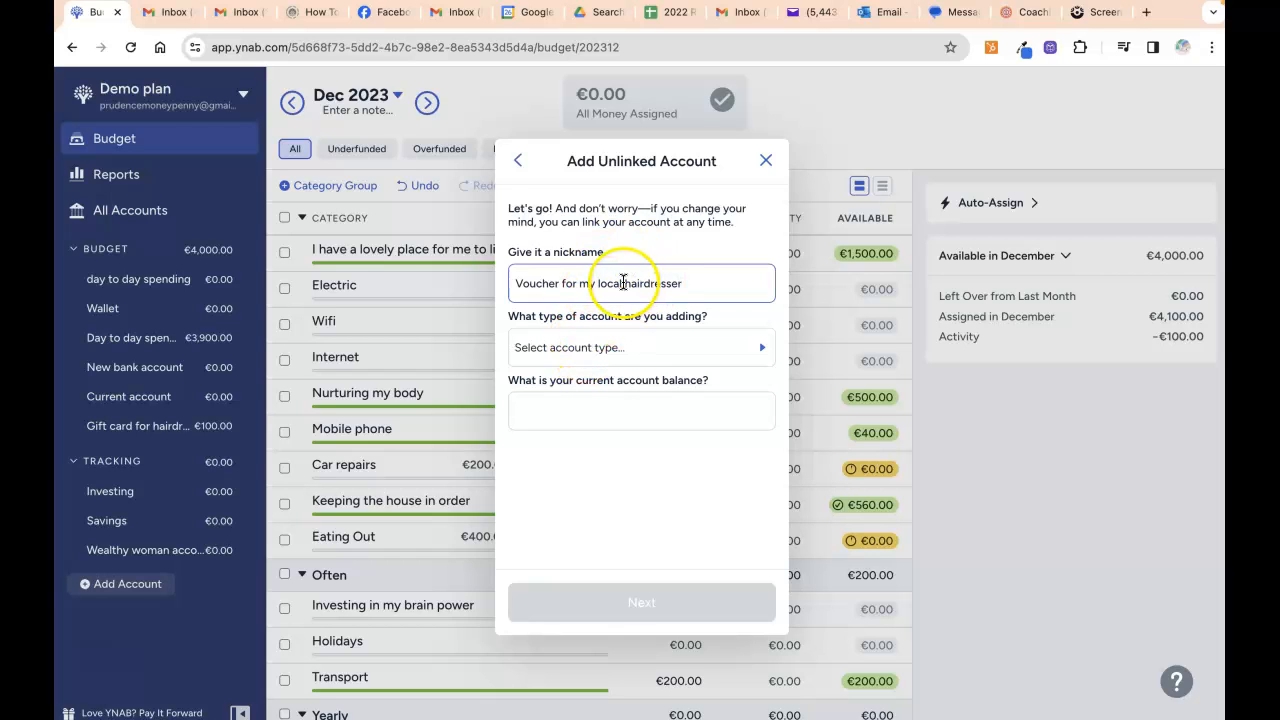
Make it a Cash account with a 100 balance, submit, and close the success message.
click(604, 350)
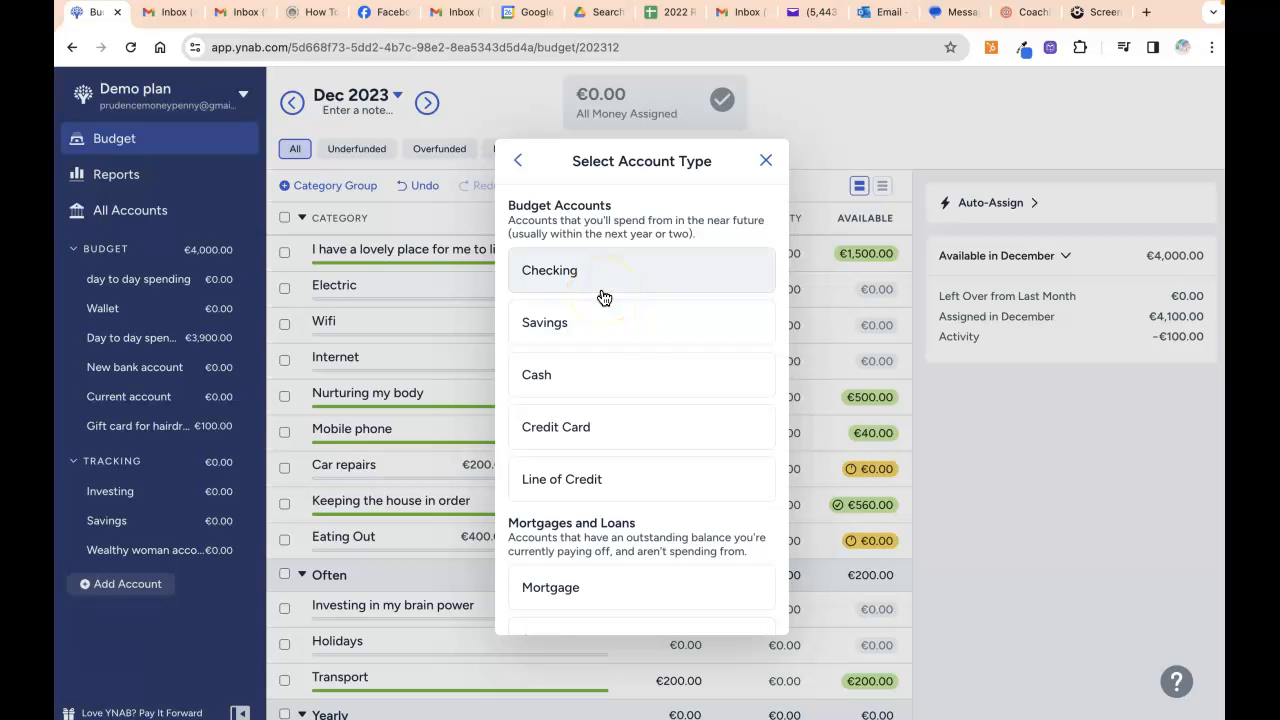
click(597, 323)
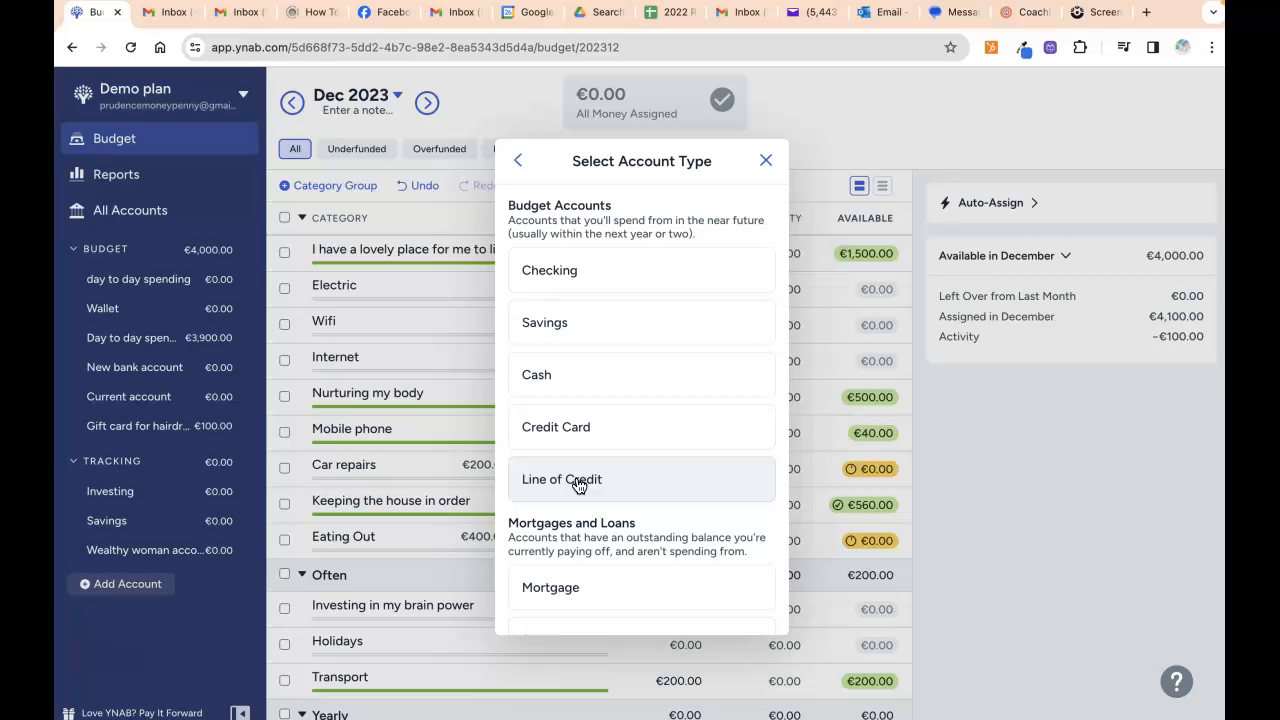
click(597, 280)
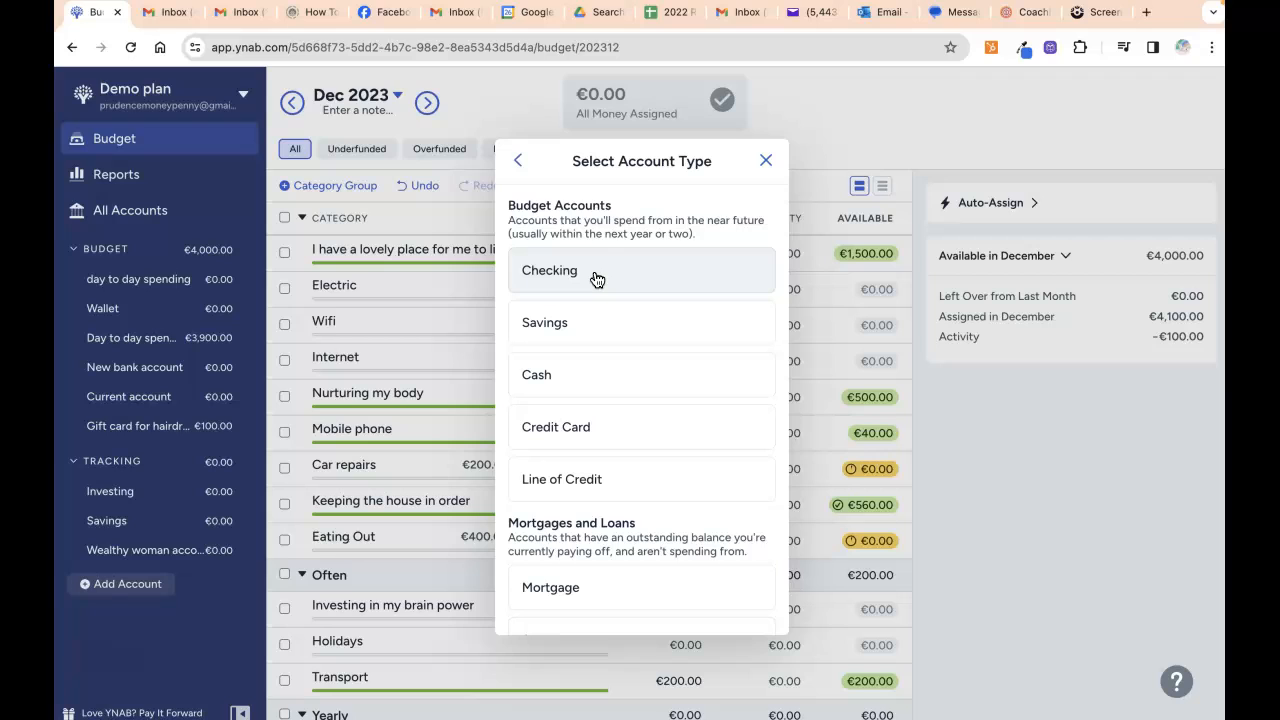
click(578, 374)
click(580, 412)
text(100)
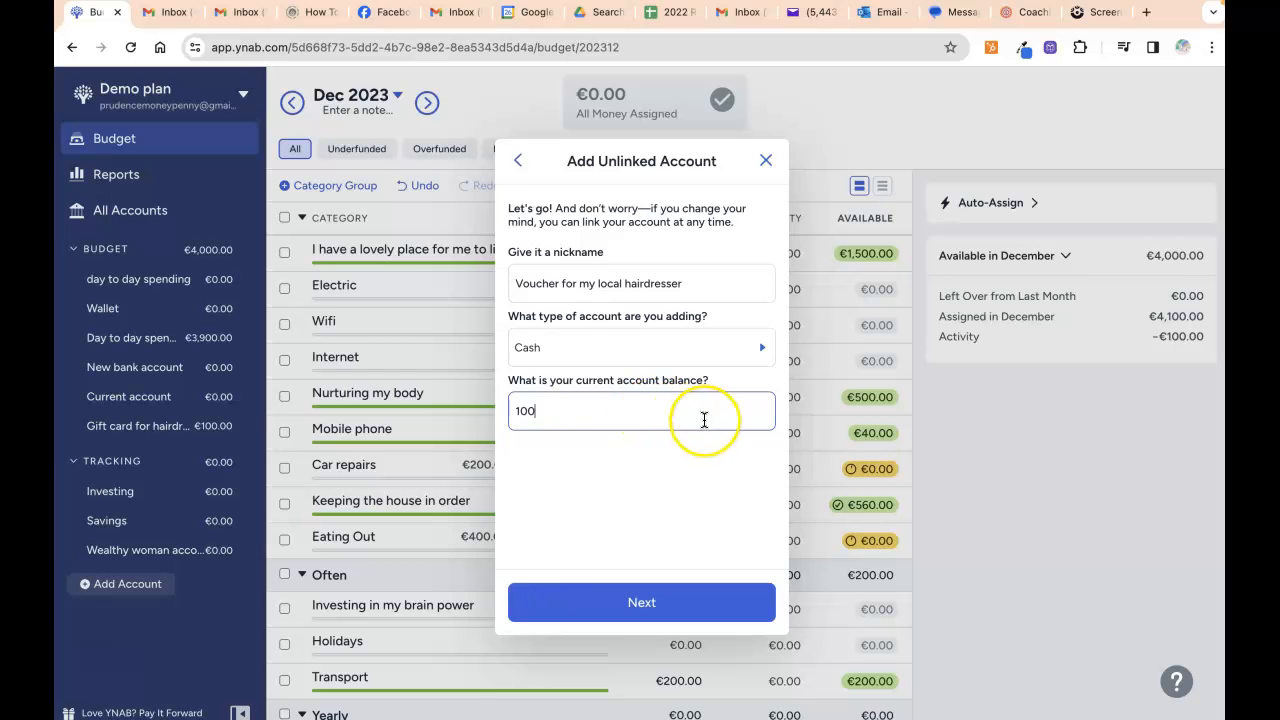
key(Return)
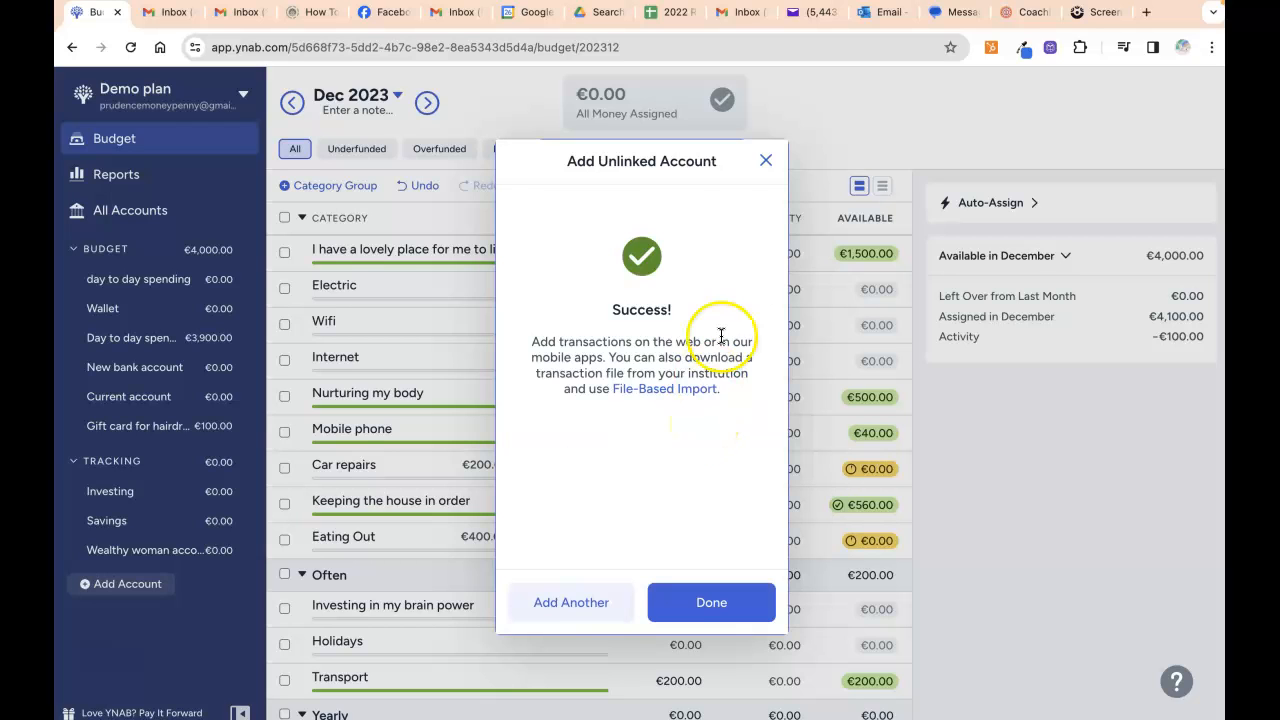
click(765, 163)
Return to the Dec 2023 budget and scroll the categories, showing €100.00 Ready to Assign.
click(183, 148)
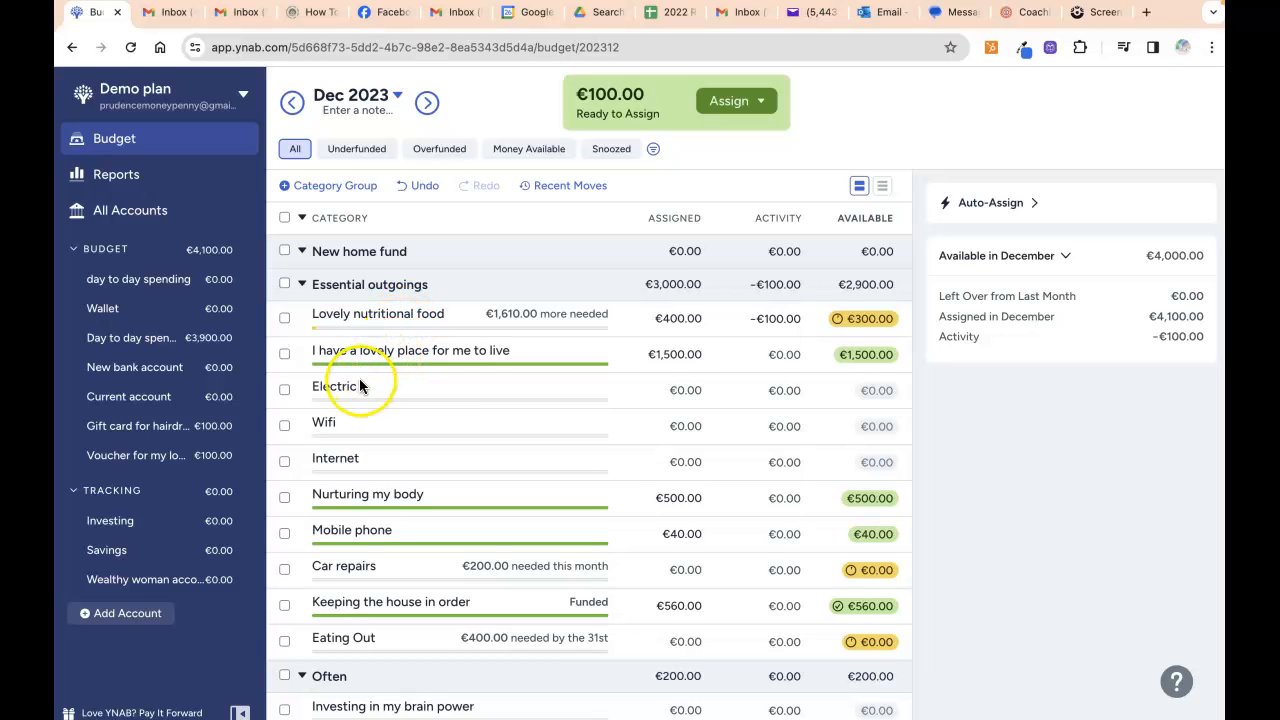
scroll(367, 443, down, 3)
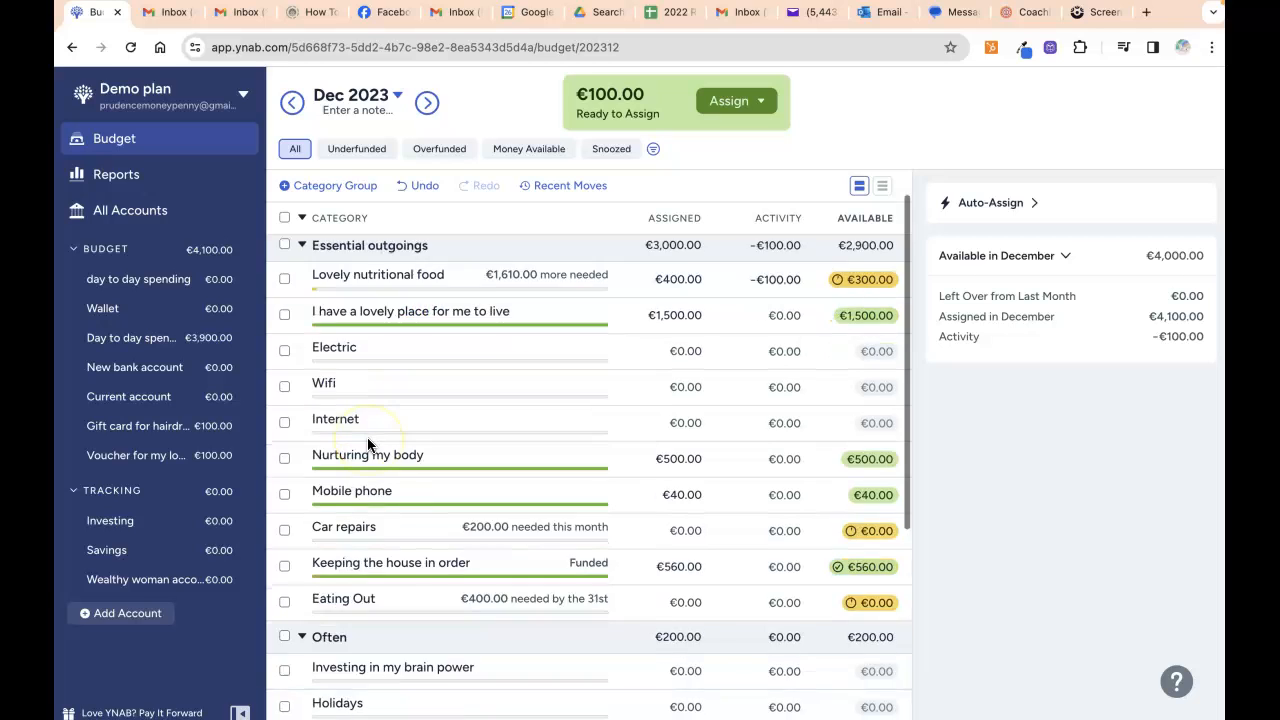
scroll(367, 443, up, 3)
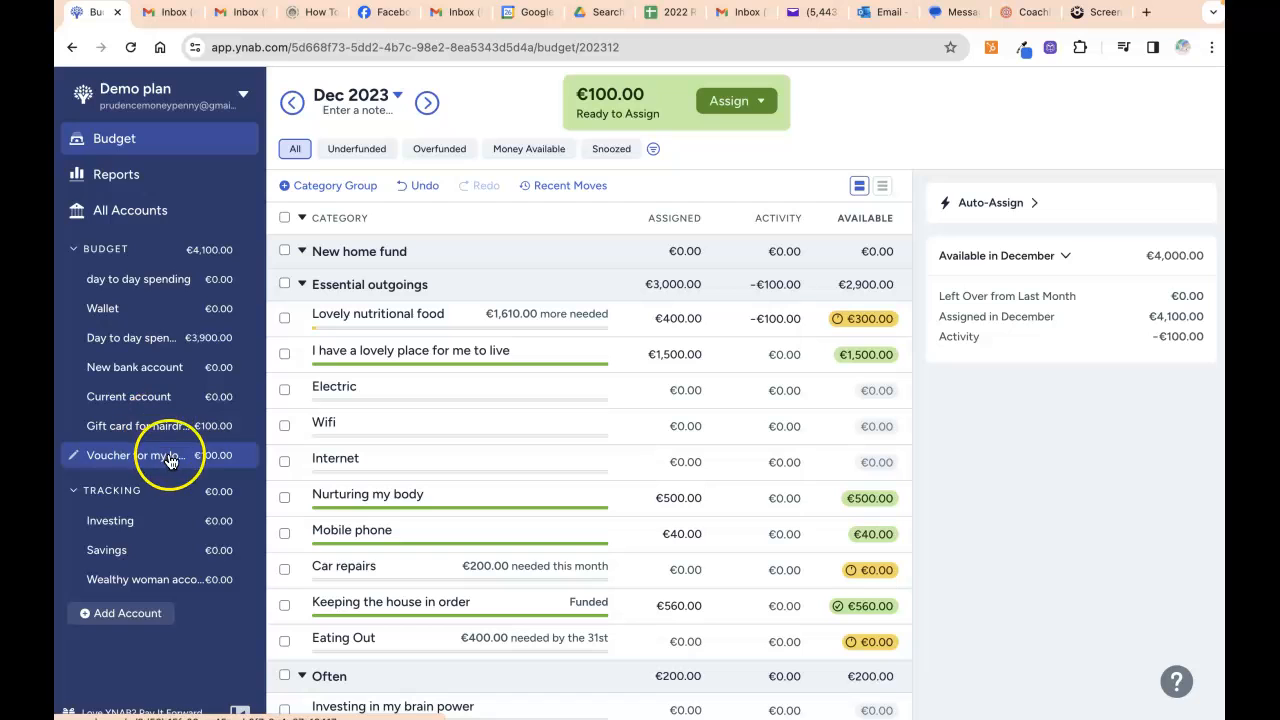
scroll(406, 456, down, 5)
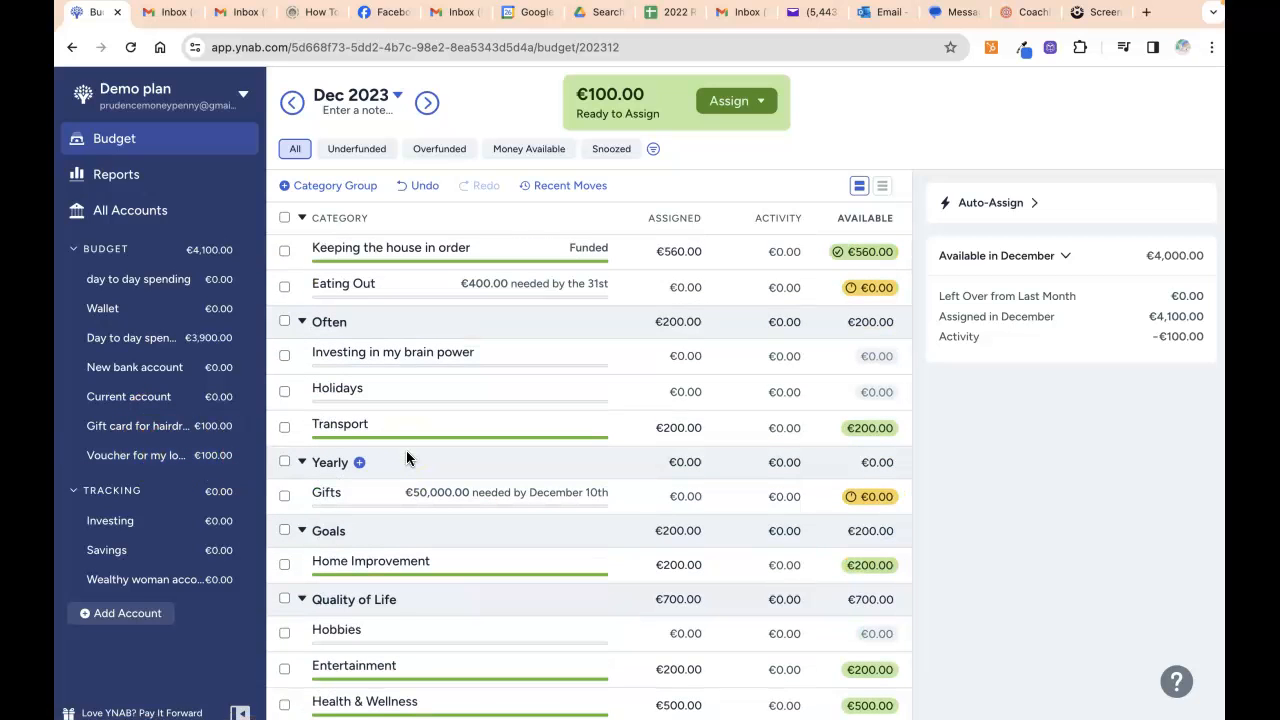
scroll(406, 456, up, 5)
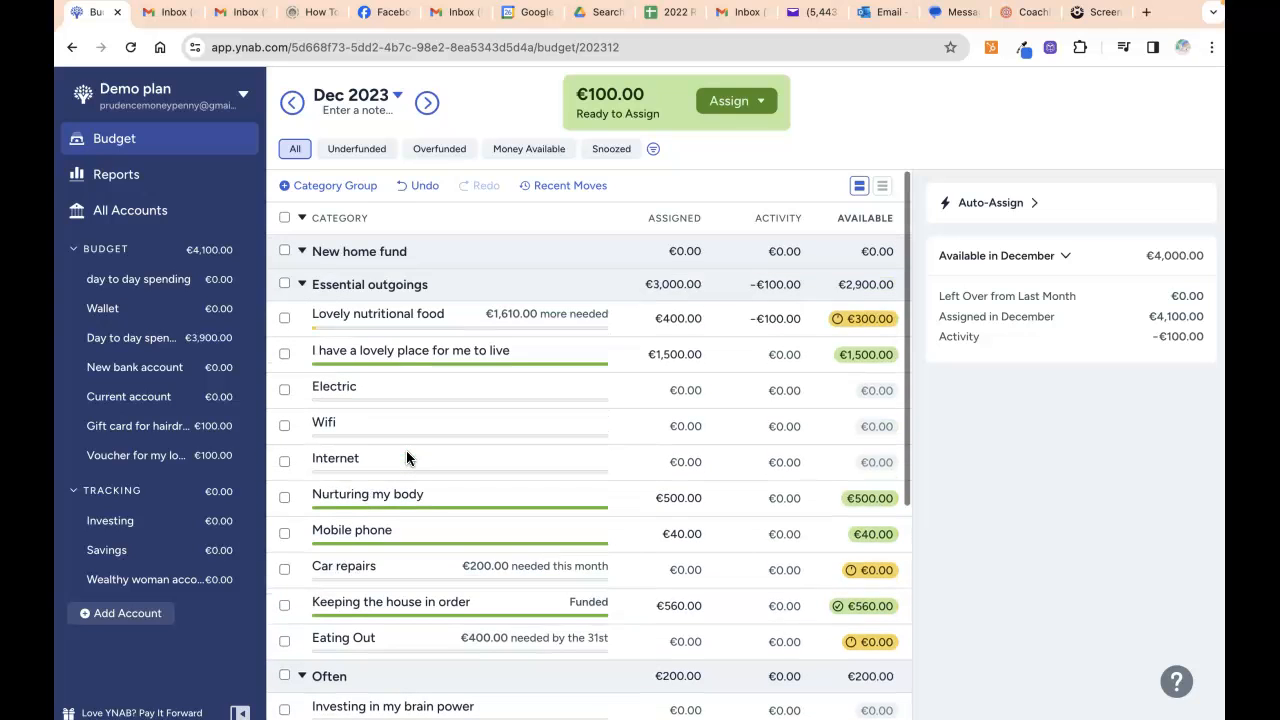
scroll(406, 457, down, 5)
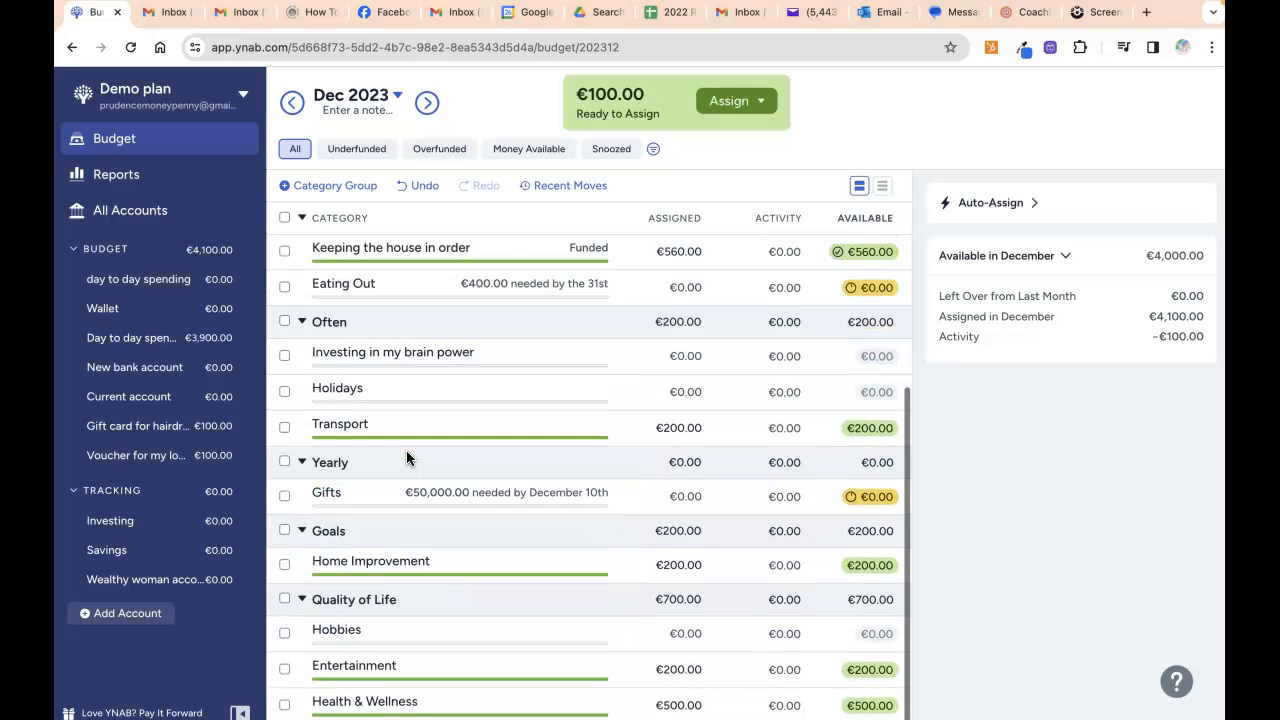
scroll(406, 456, up, 1)
scroll(406, 456, down, 1)
scroll(405, 350, up, 5)
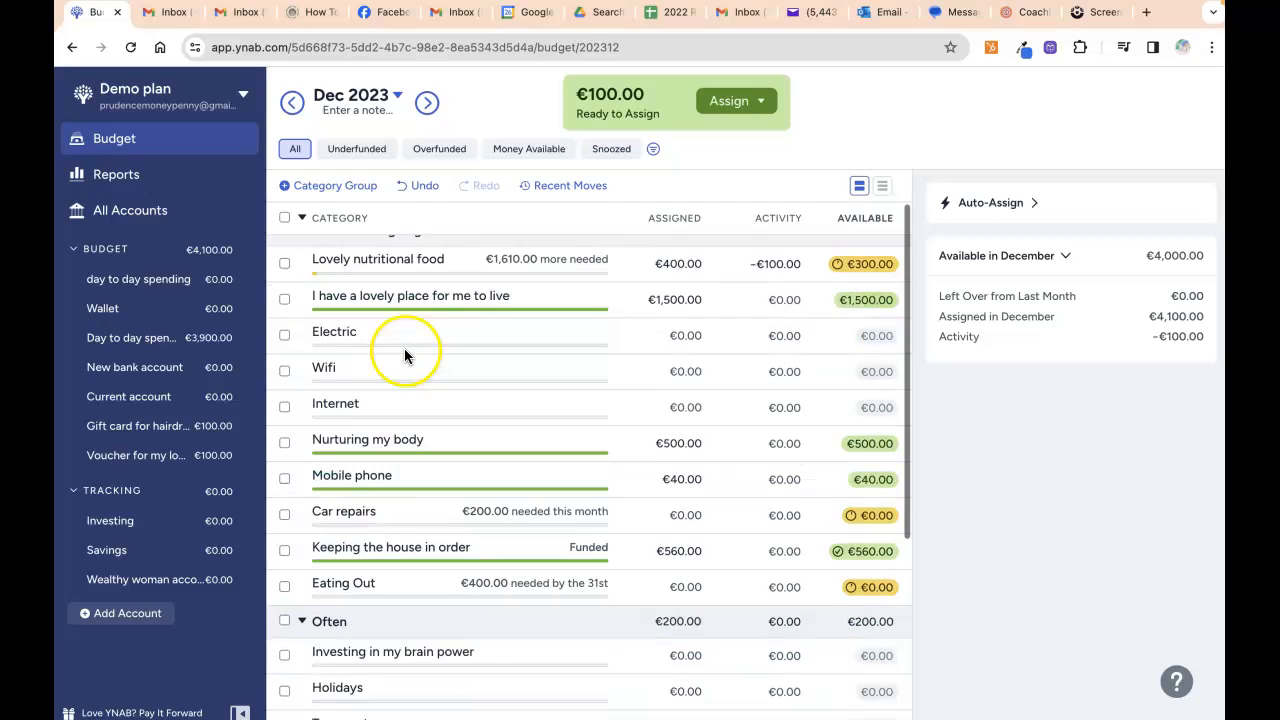
Create a new category group named 'Personal care'.
click(321, 192)
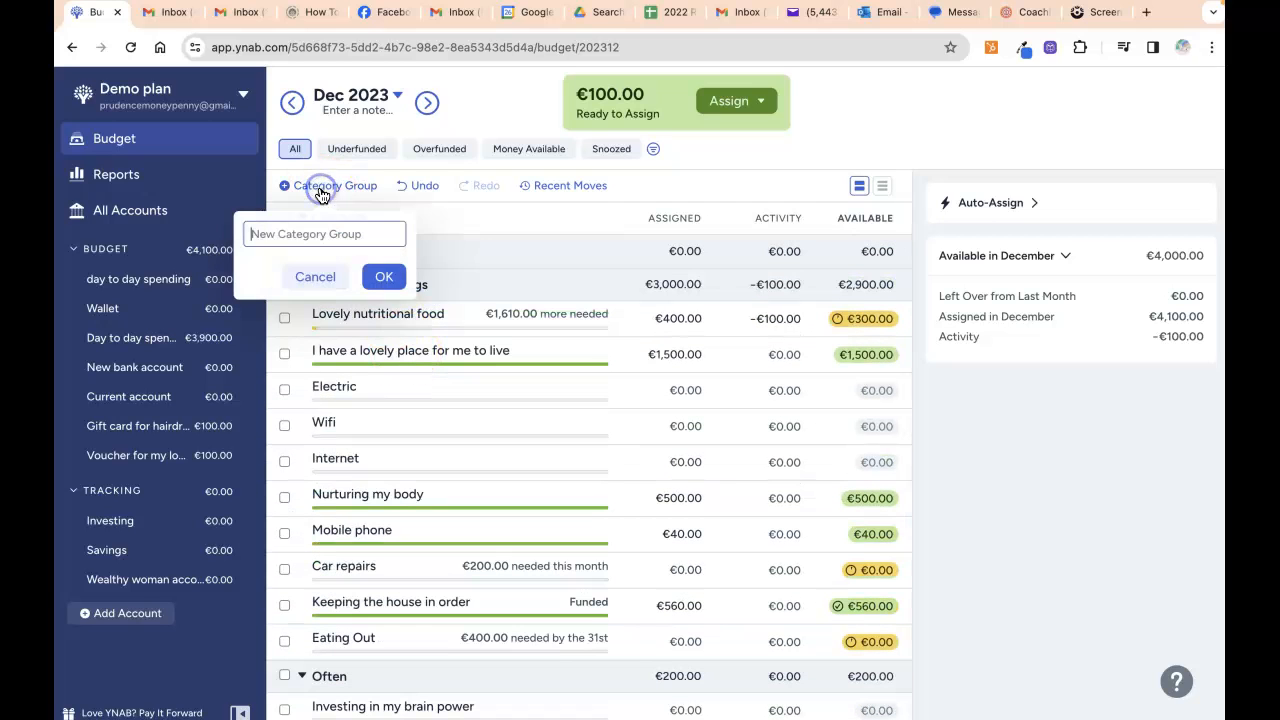
text(Personal care)
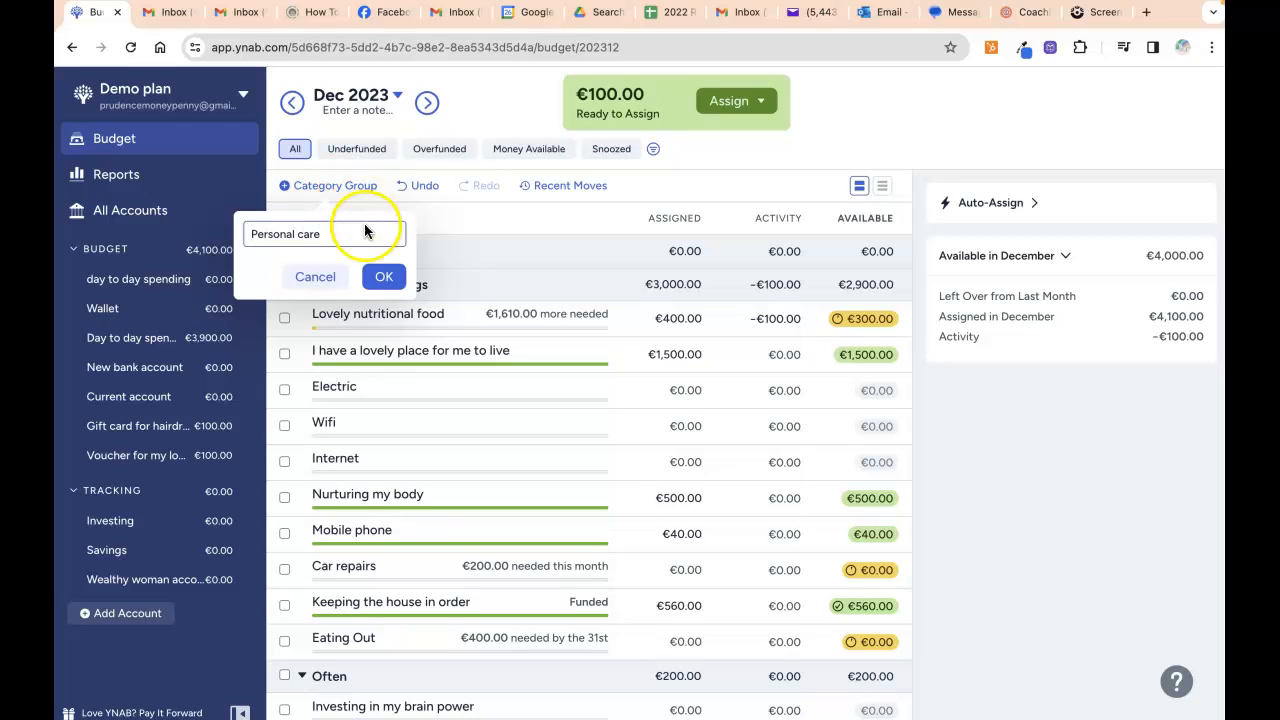
click(383, 277)
scroll(430, 330, down, 1)
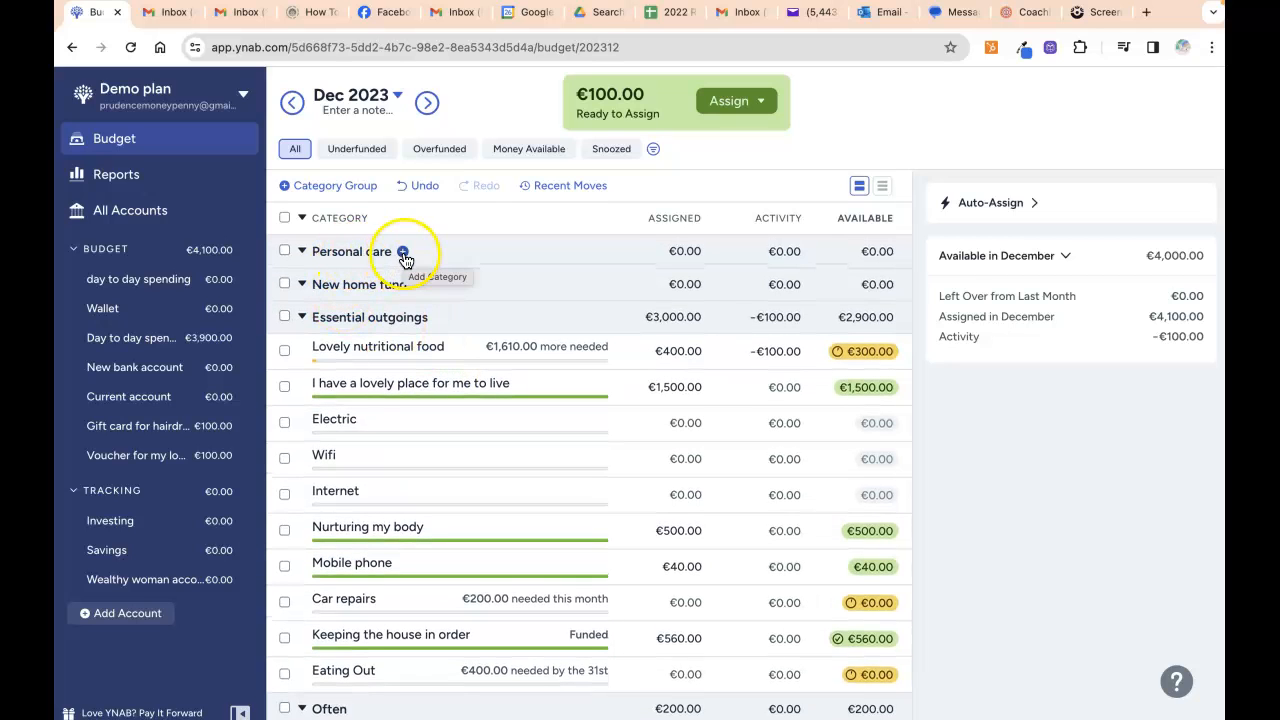
Add a 'Hair cuts' category under Personal care and assign it €100.
click(401, 254)
text(Hair)
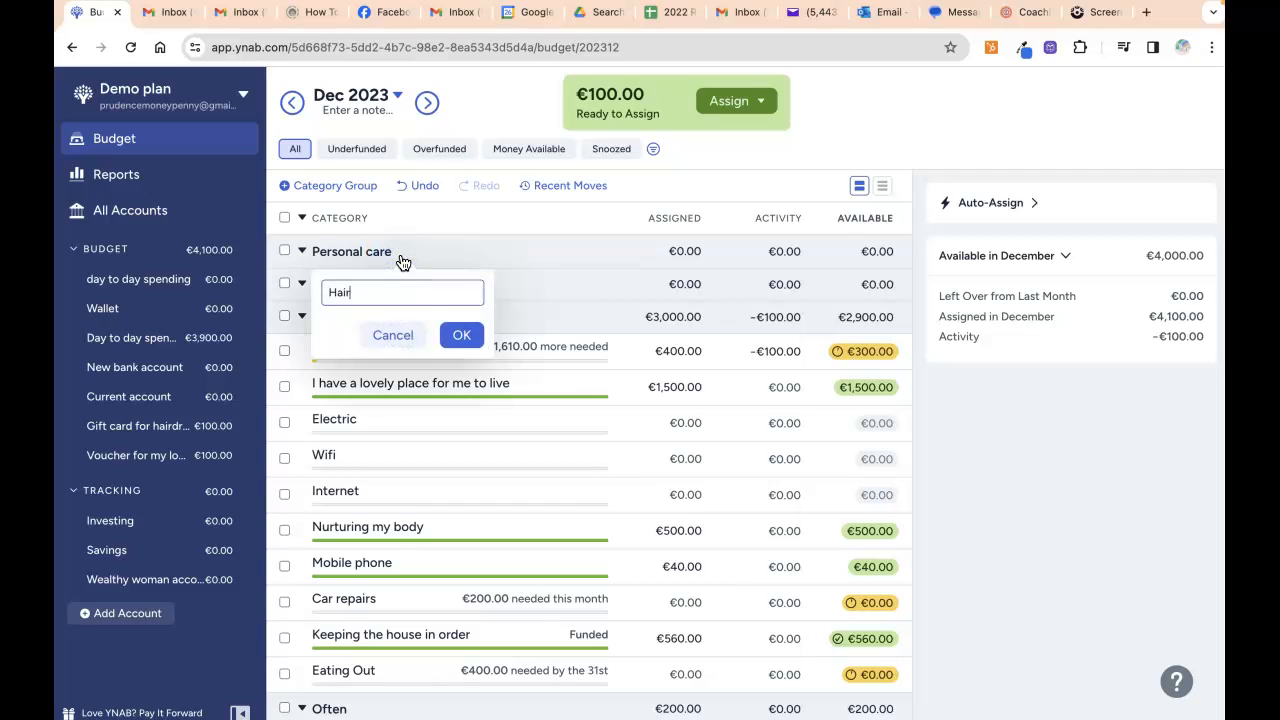
text( cuts)
click(461, 335)
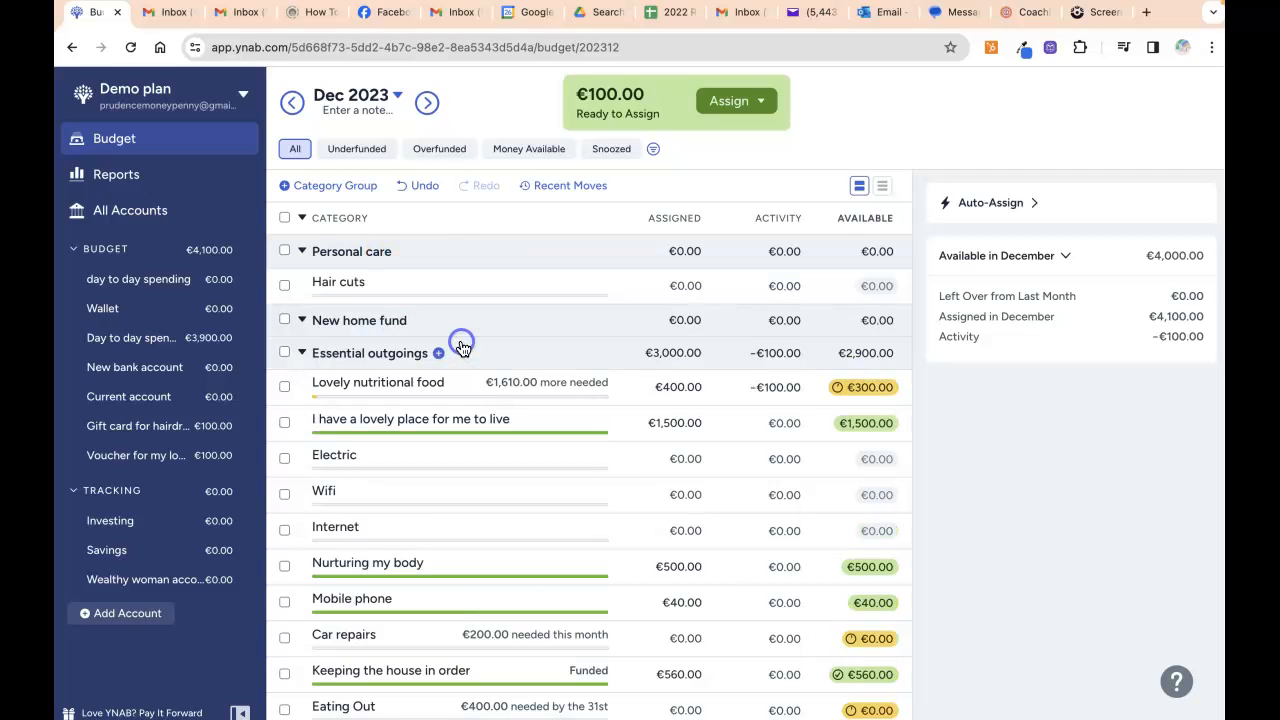
click(678, 287)
text(100)
key(Return)
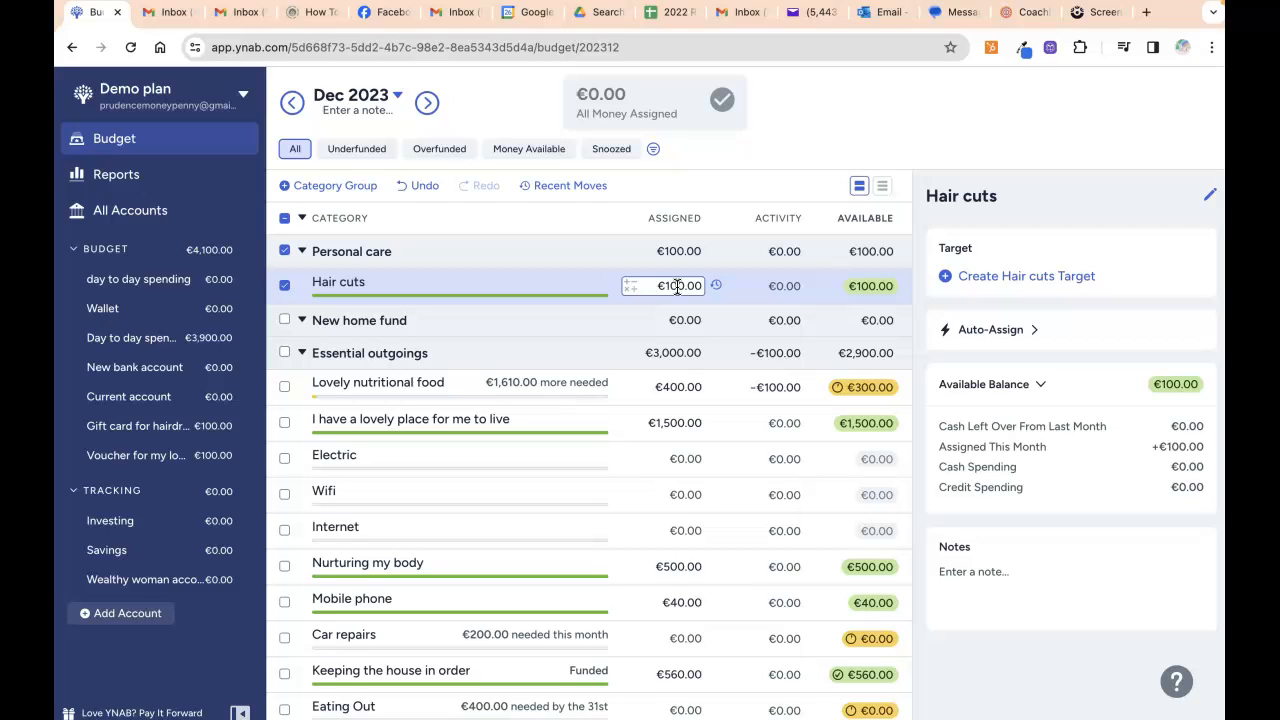
click(668, 321)
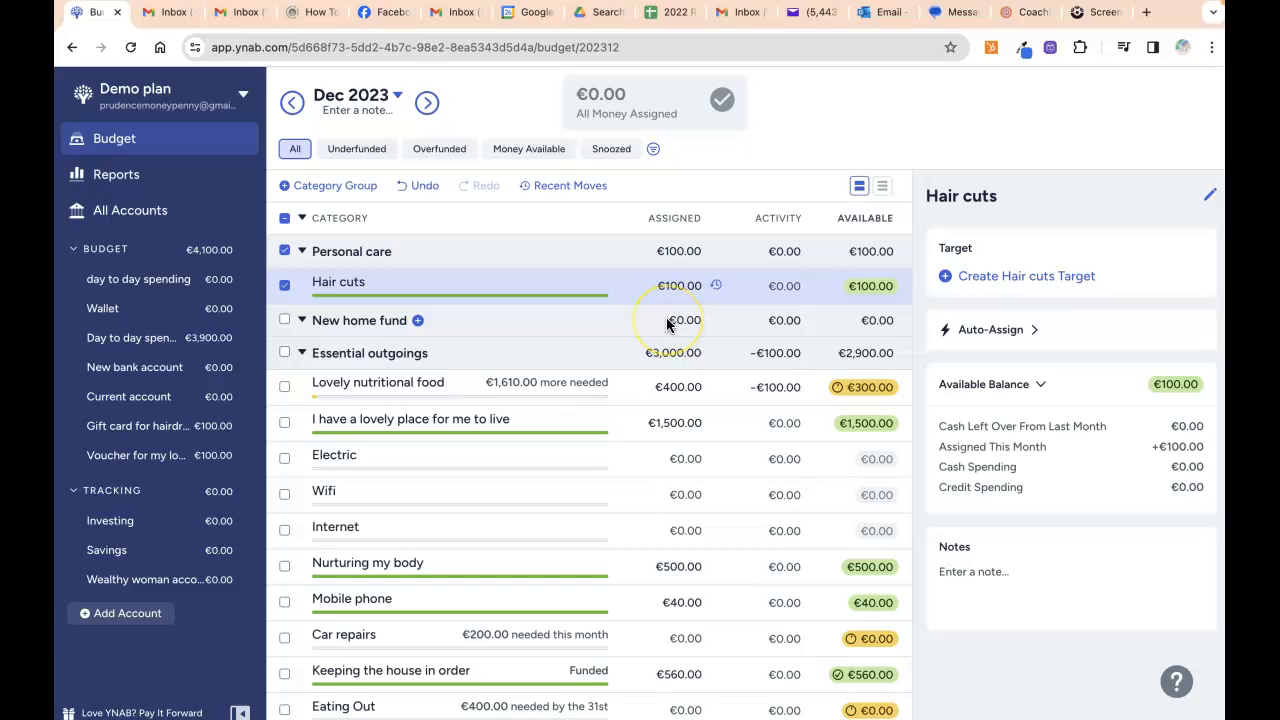
click(650, 310)
click(636, 295)
click(679, 313)
click(683, 288)
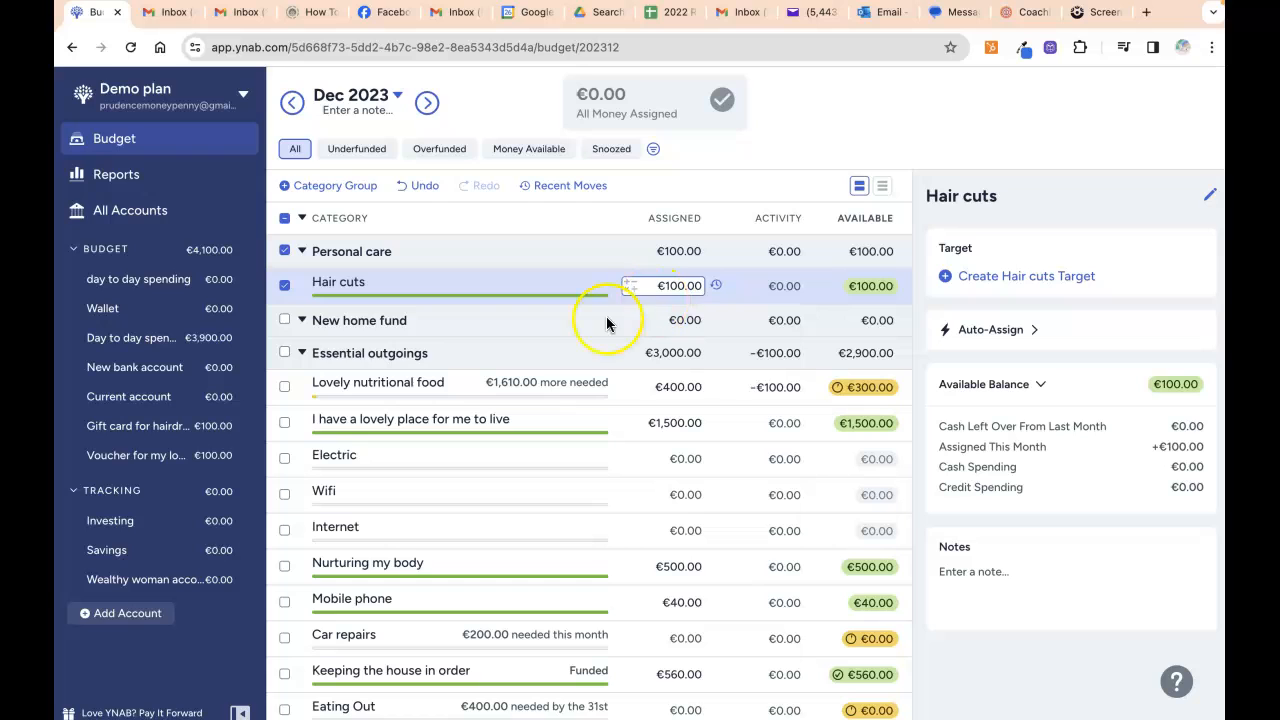
key(Return)
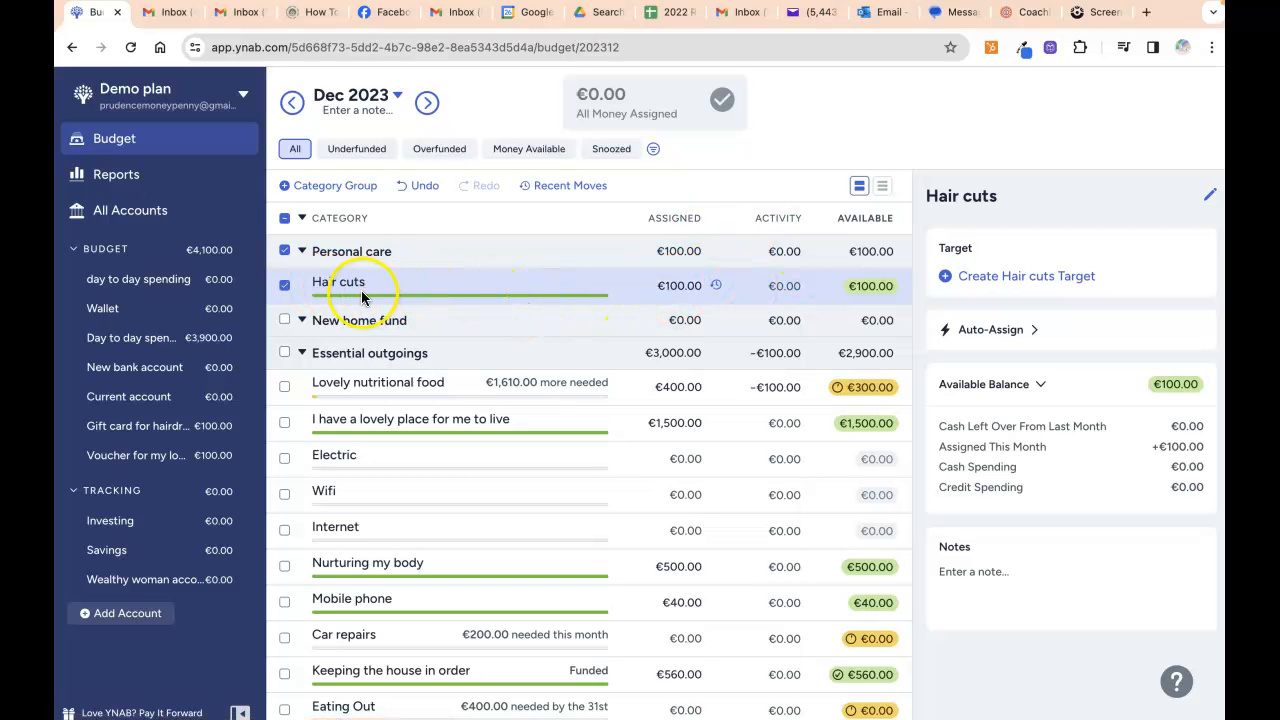
click(160, 178)
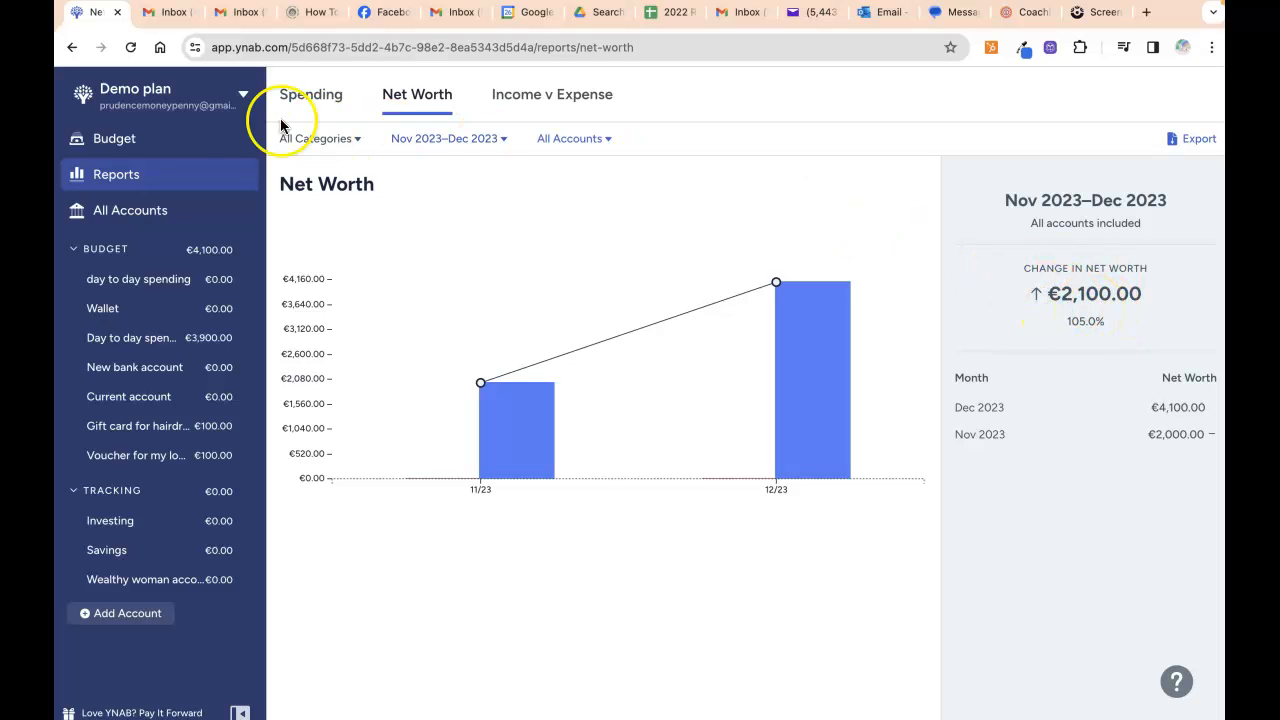
click(137, 147)
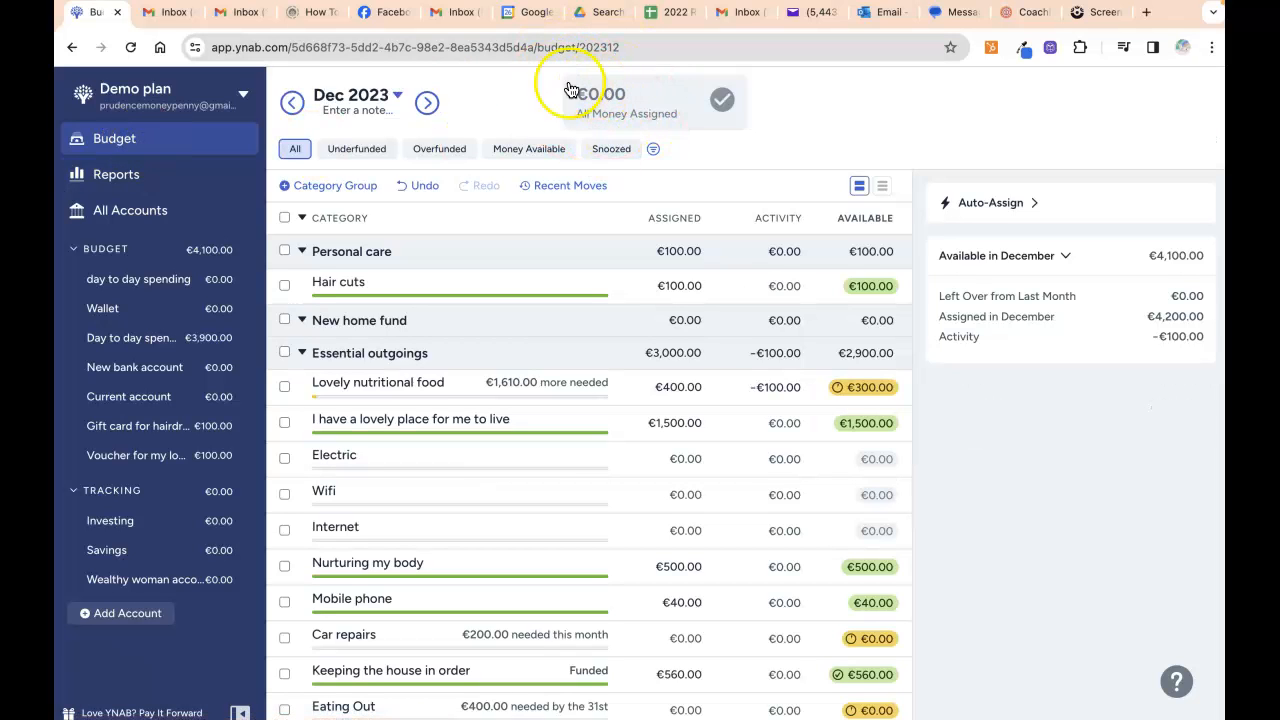
Start a Gift card for hairdressers transaction dated 29 Dec to new payee 'Local hairdressers'.
click(144, 425)
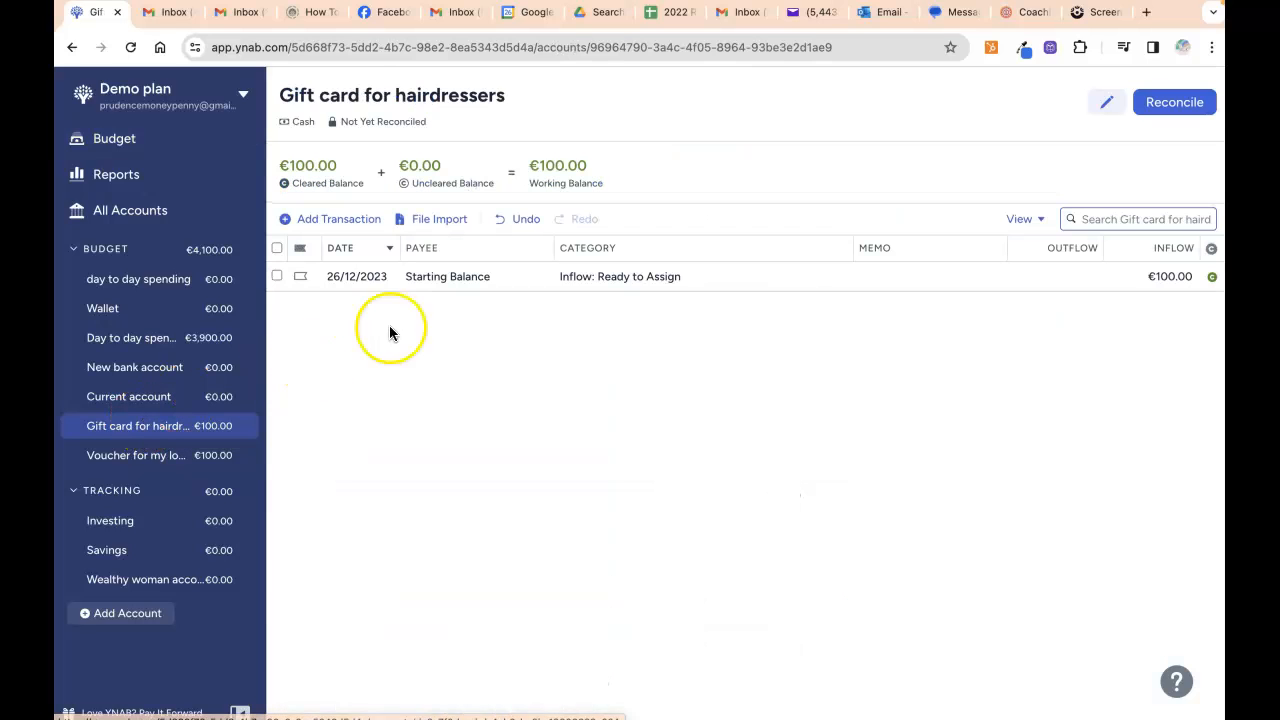
click(353, 222)
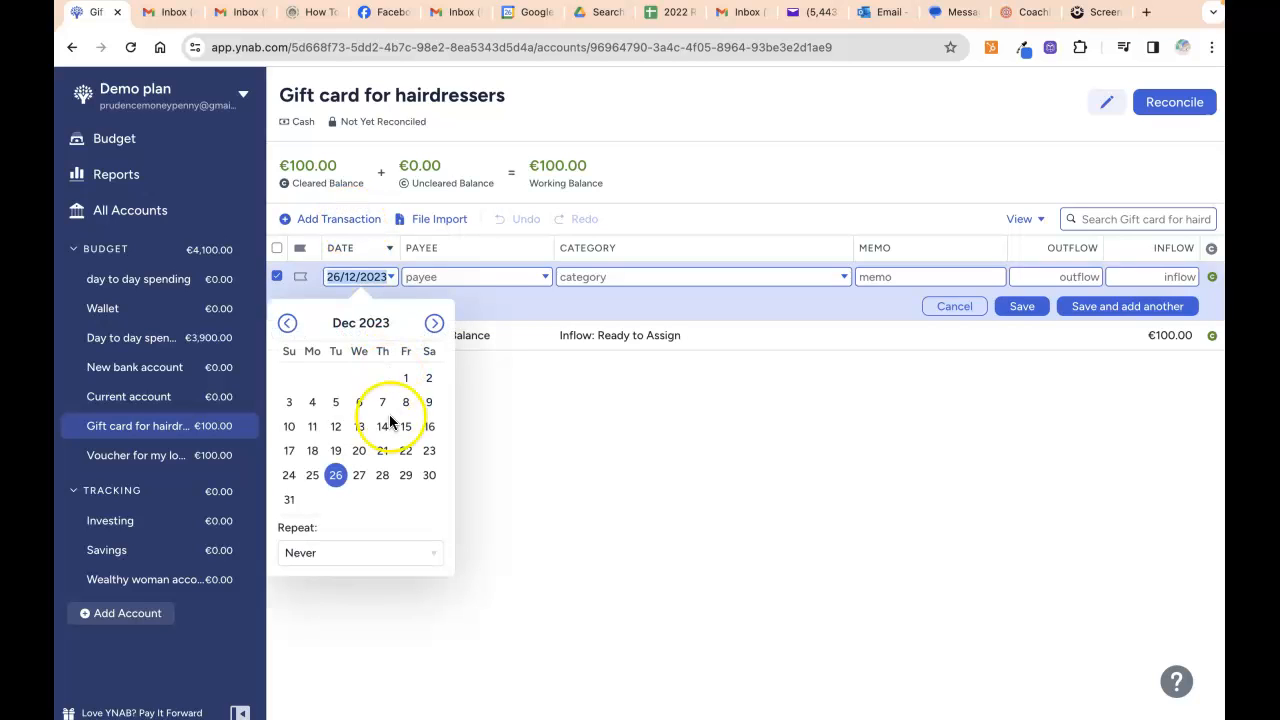
click(404, 476)
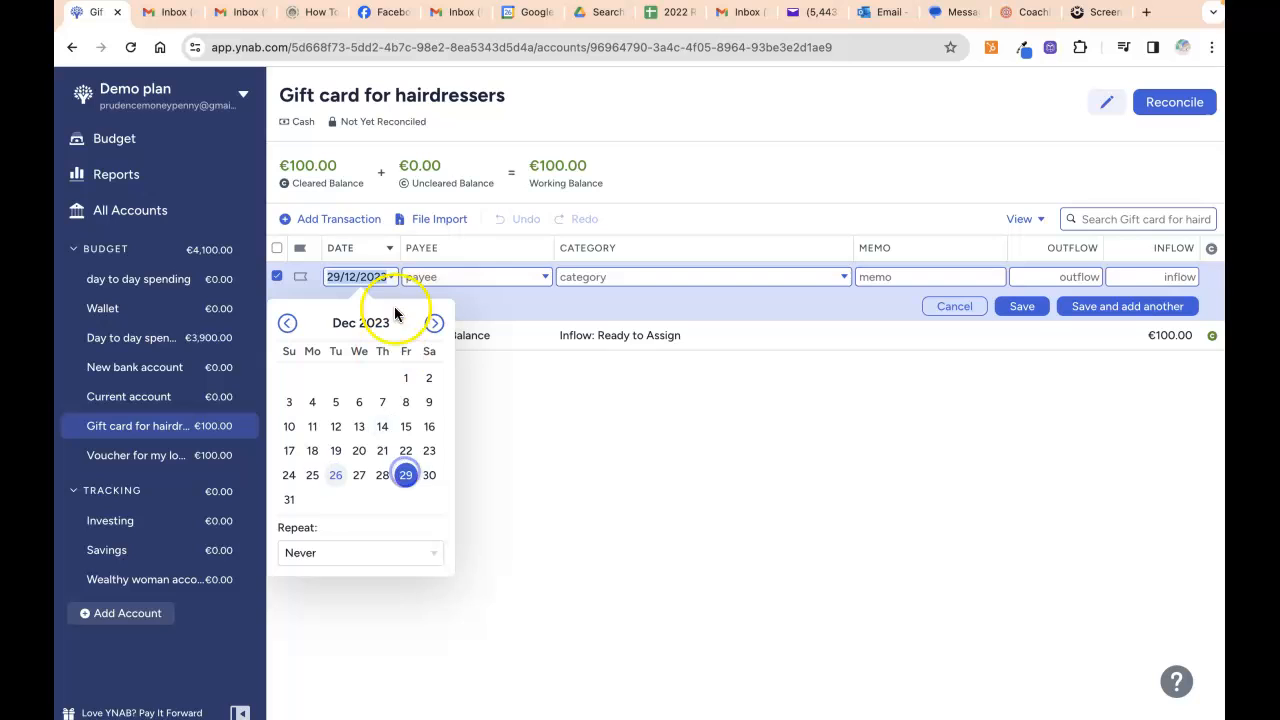
click(428, 282)
text(Loca)
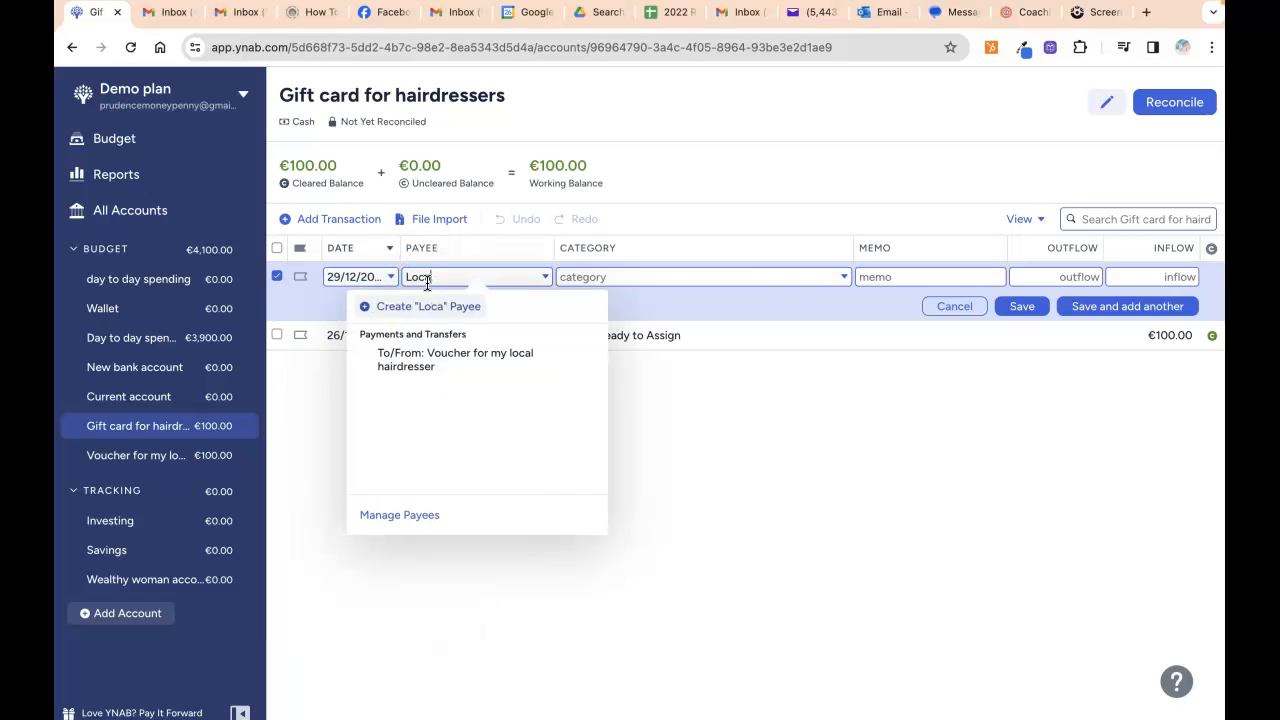
text(l hairdressers)
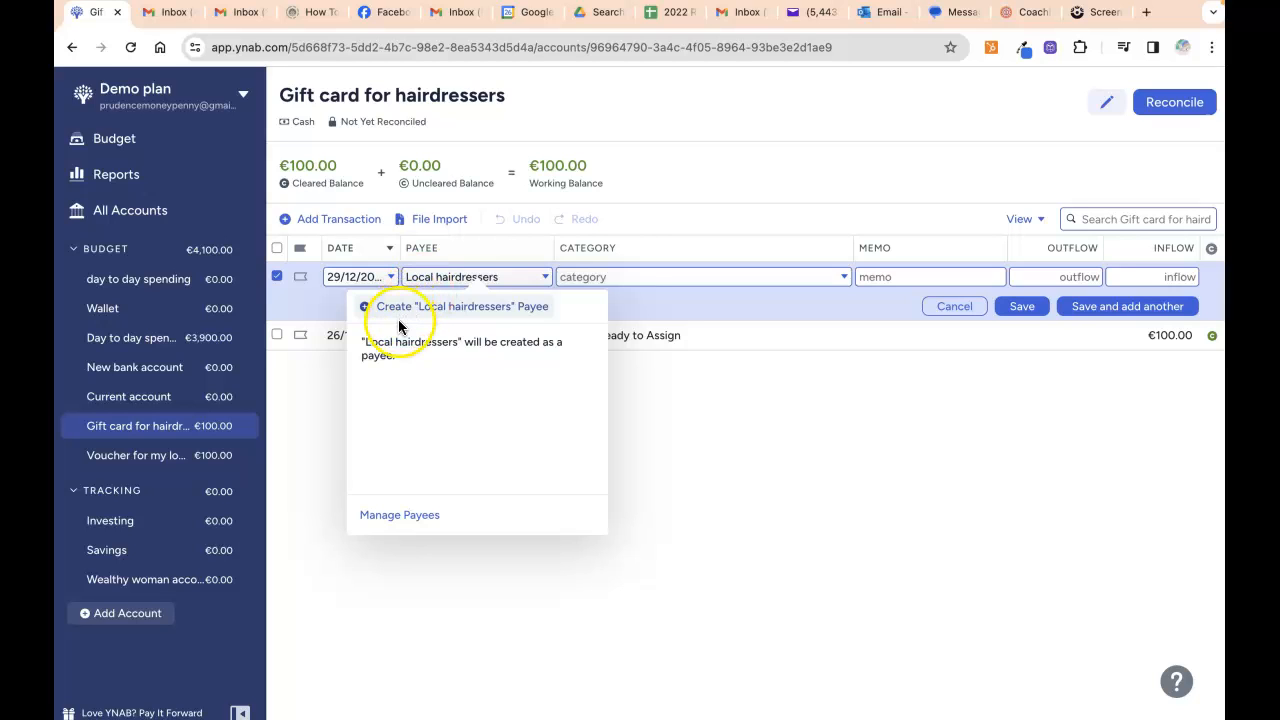
click(408, 306)
Categorise it as Hair cuts with a €50.00 outflow and save the scheduled transaction.
text(hair)
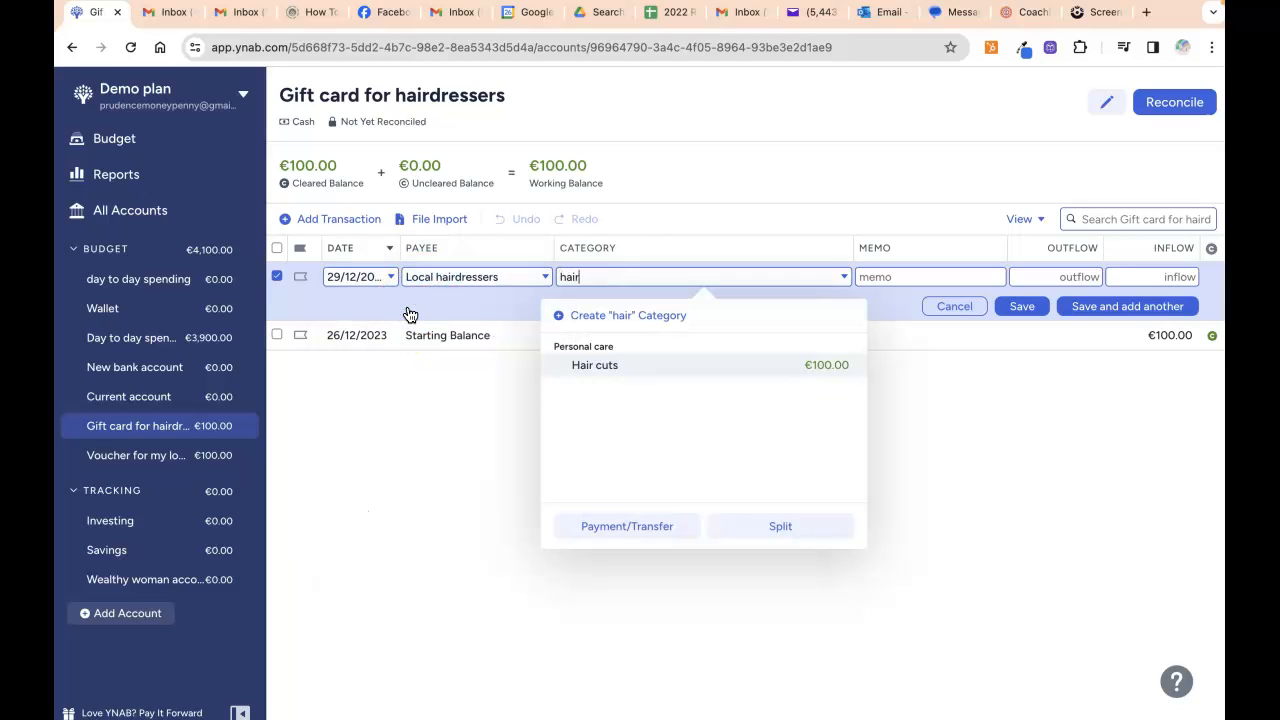
click(556, 368)
key(Tab)
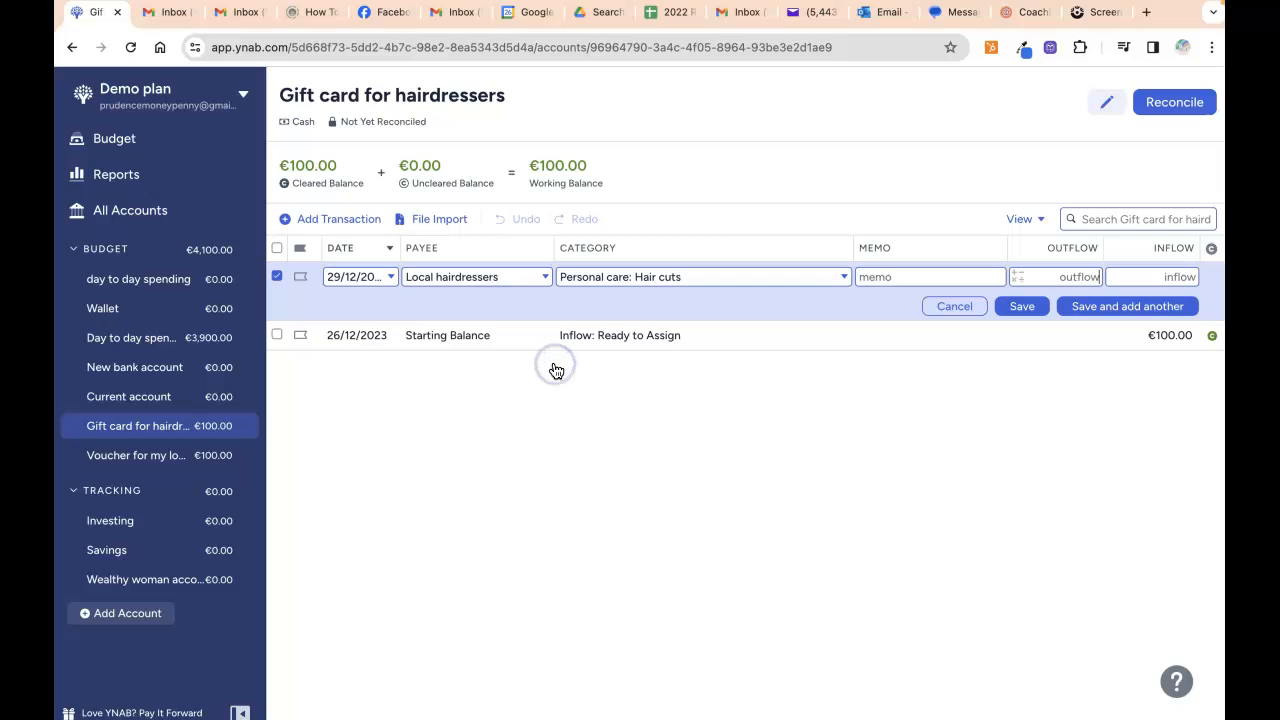
text(50)
click(1022, 310)
click(1022, 312)
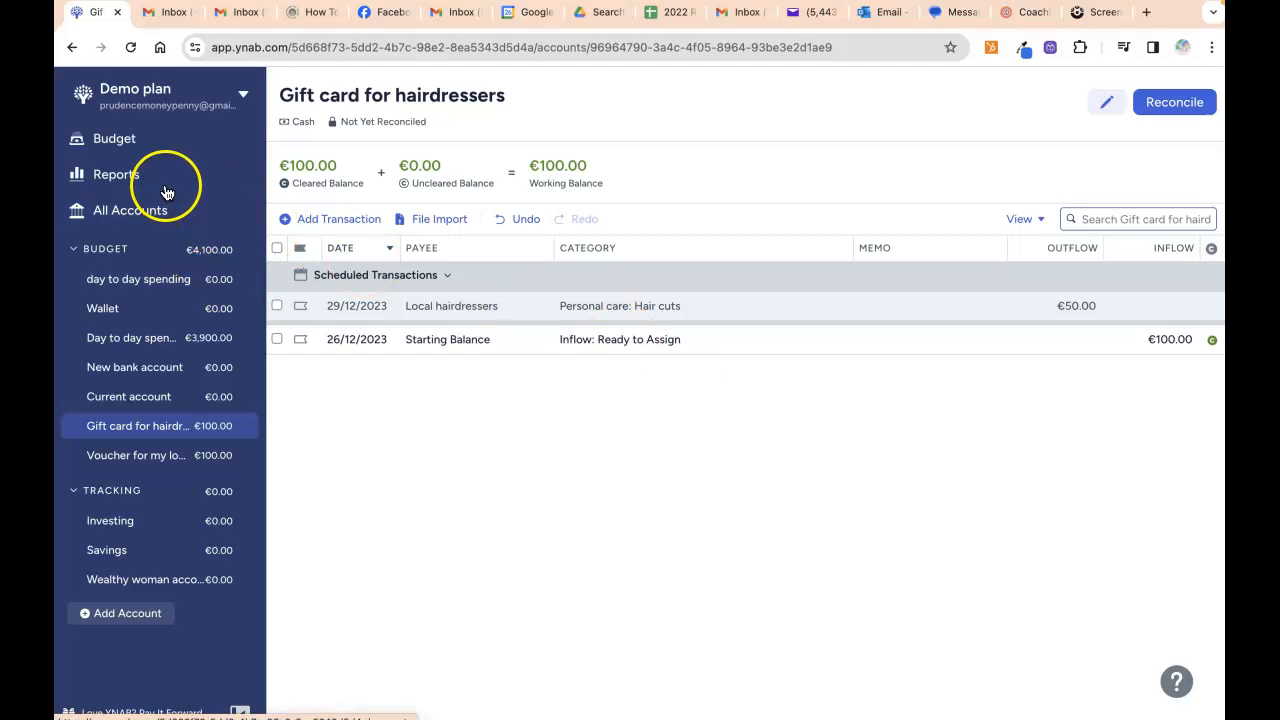
Return to the December budget and scroll to confirm Hair cuts has €100.00 available.
click(157, 147)
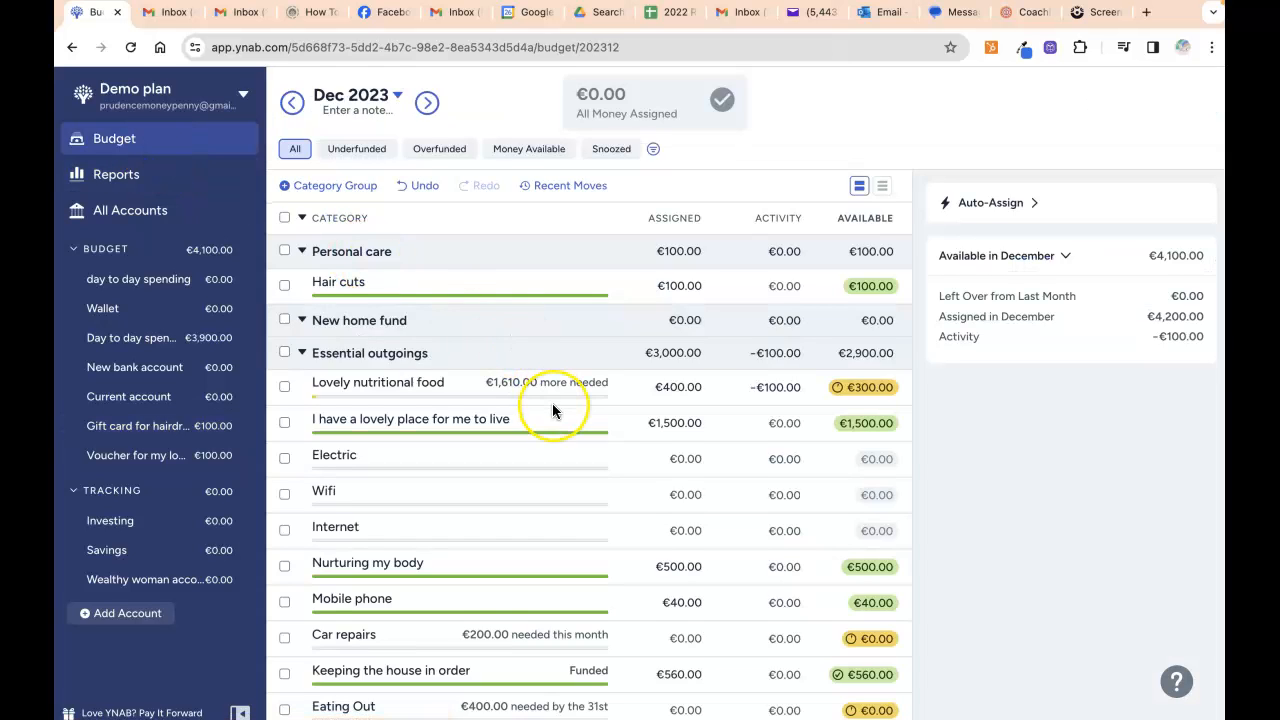
scroll(552, 405, down, 5)
scroll(552, 405, up, 5)
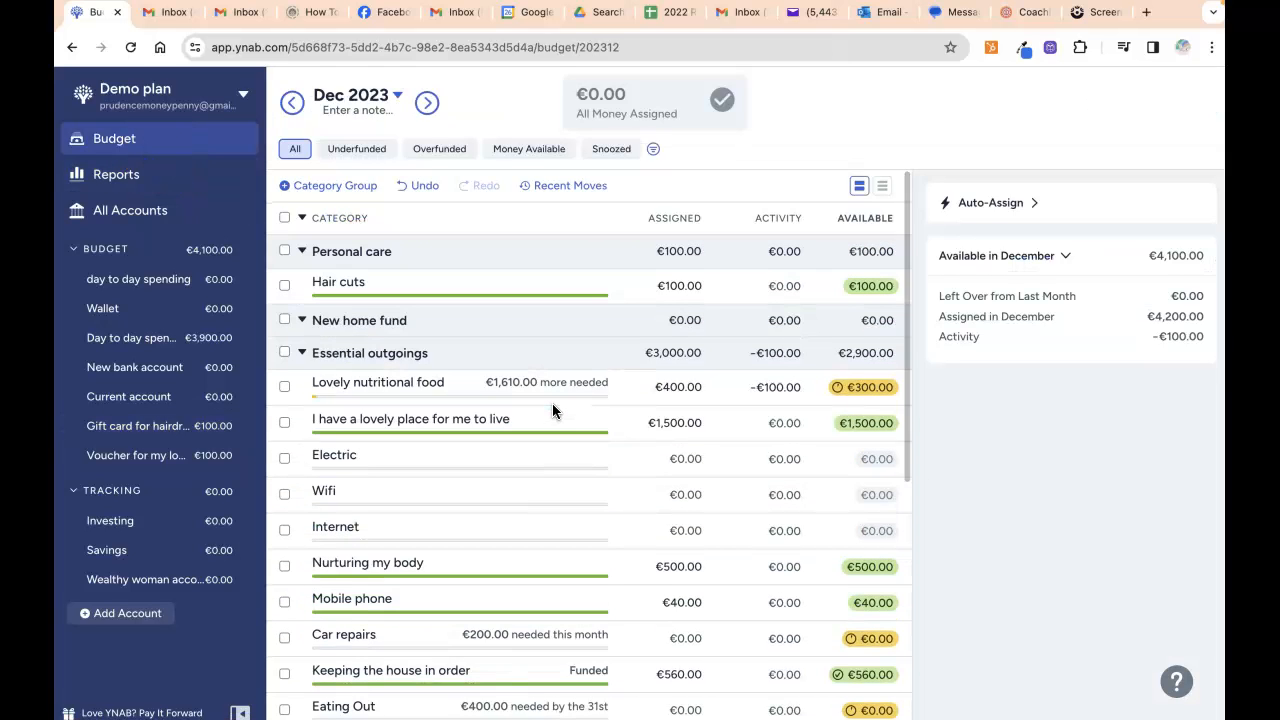